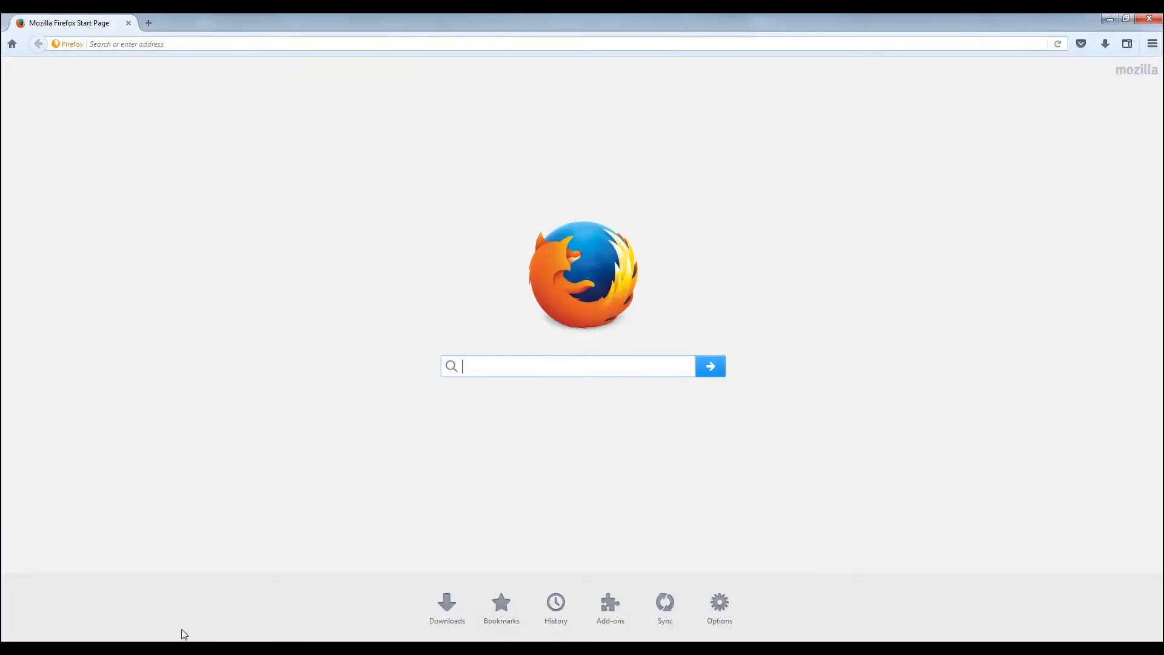
left_click(197, 45)
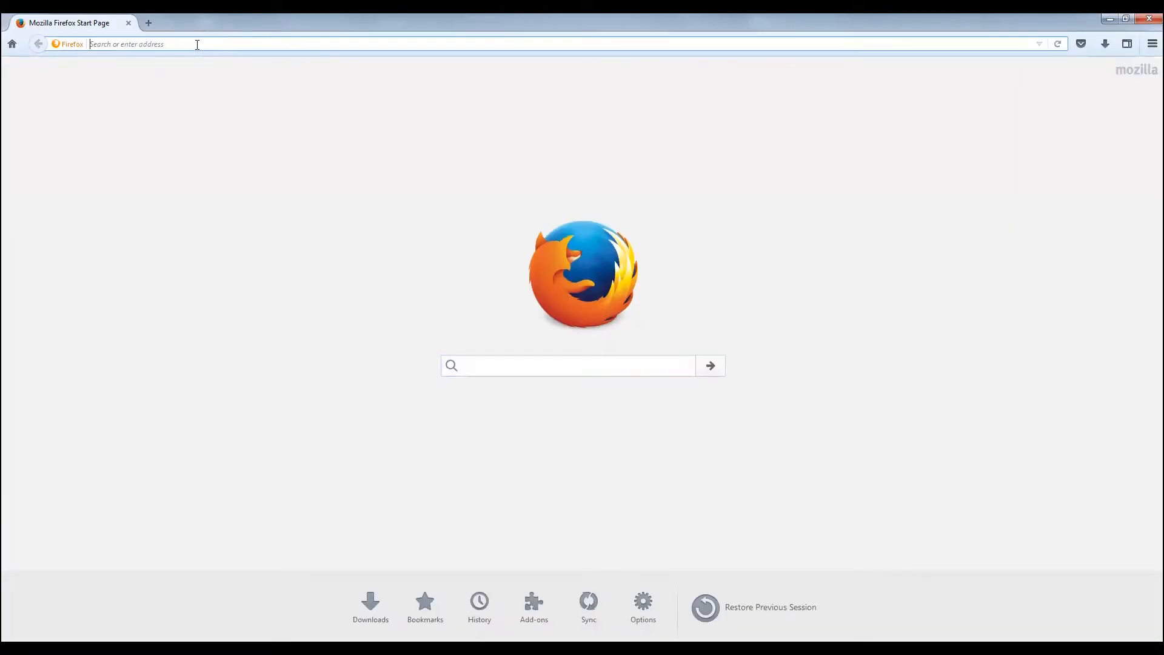
type("www")
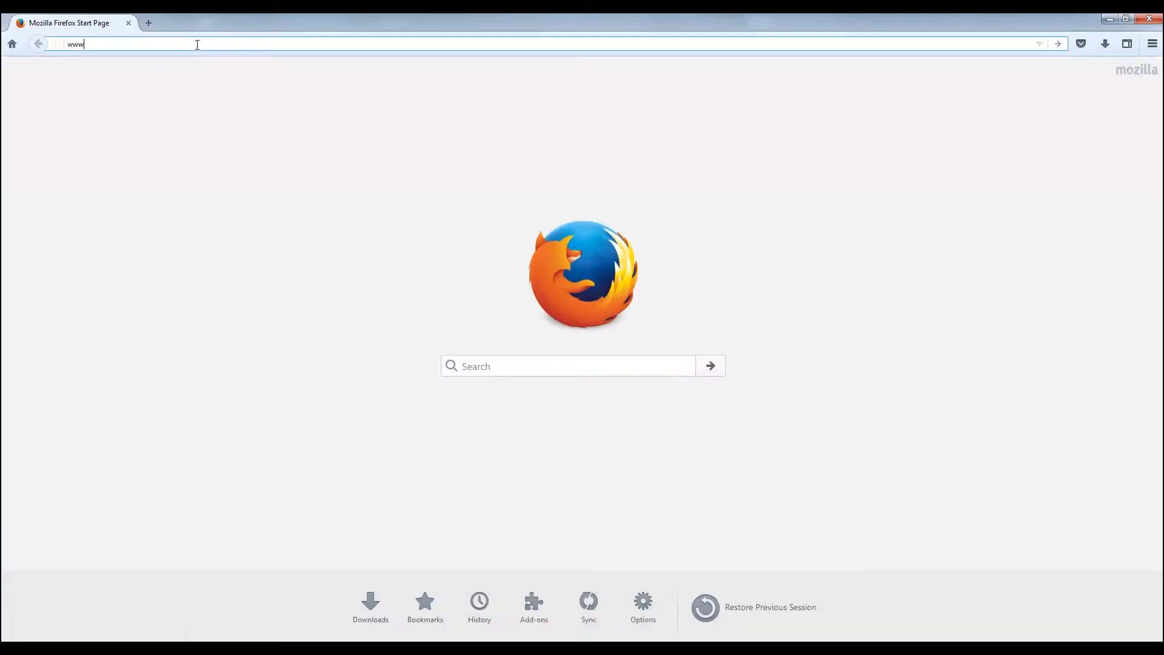
type(".google.com")
key("Return")
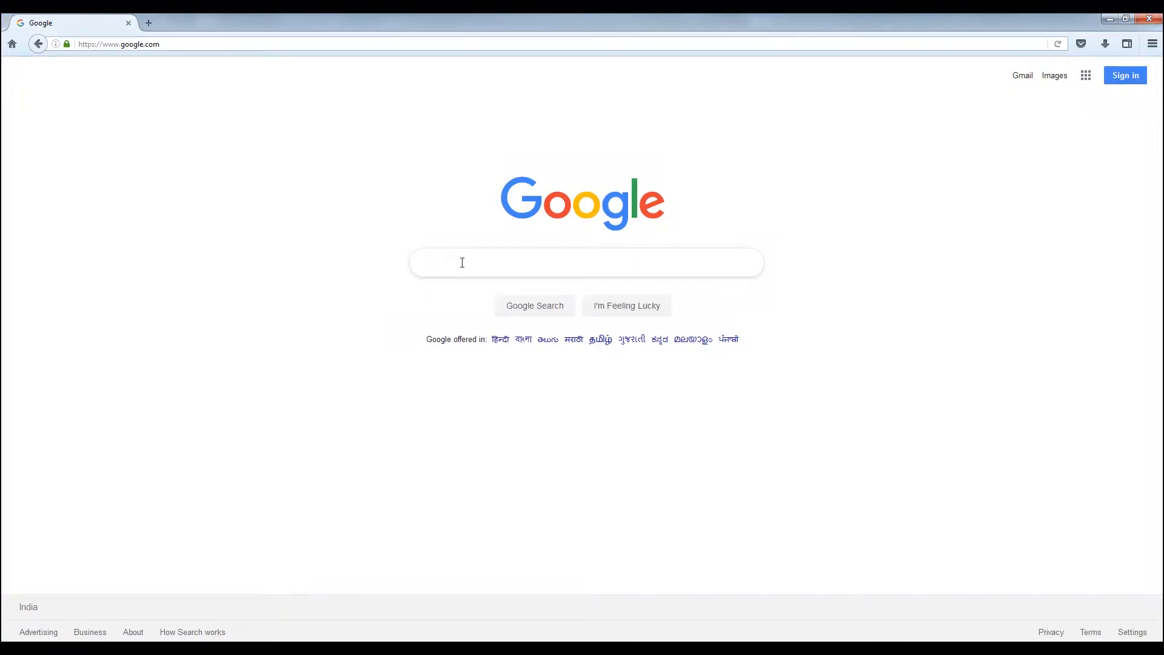
type("Automa")
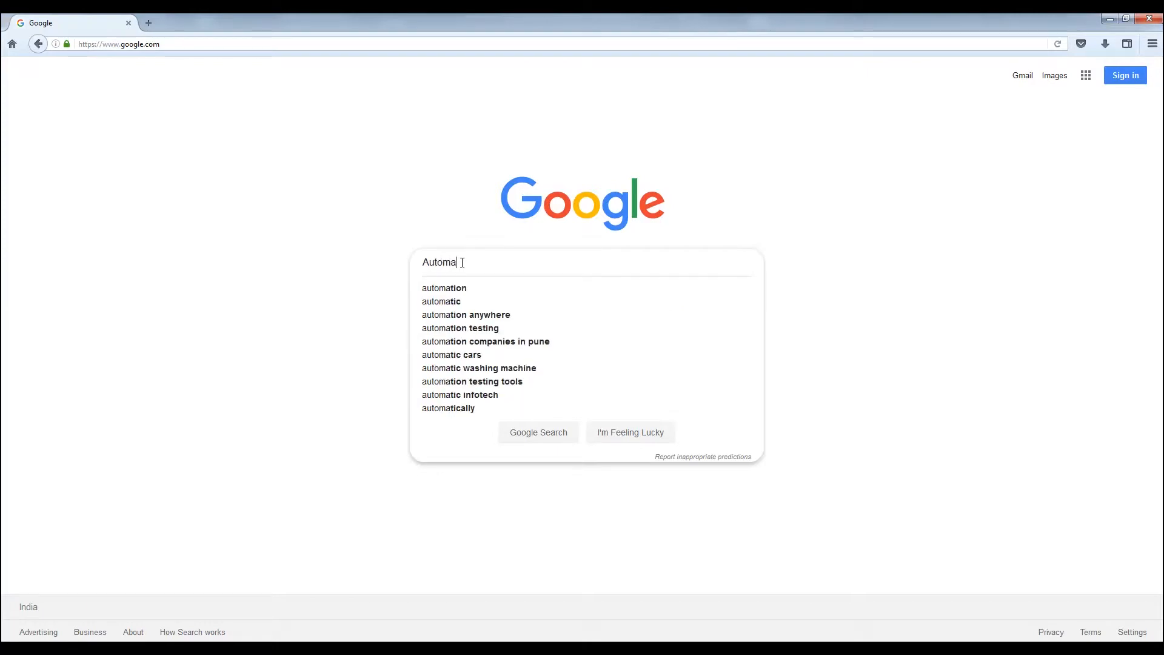
type("tionEdge")
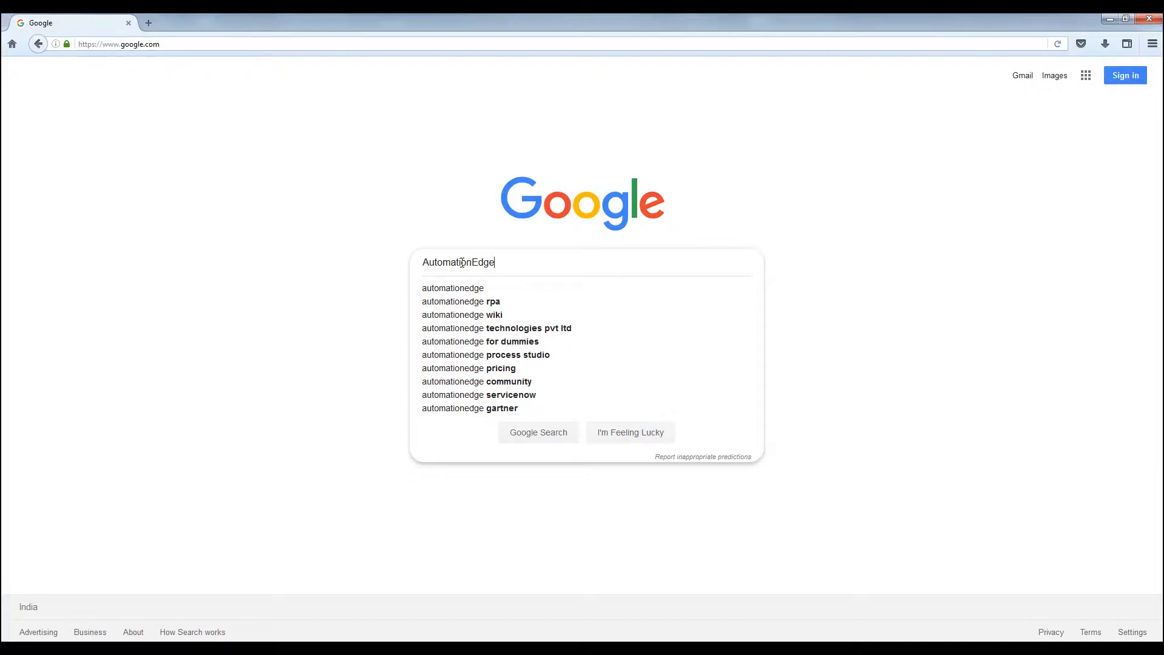
key("Return")
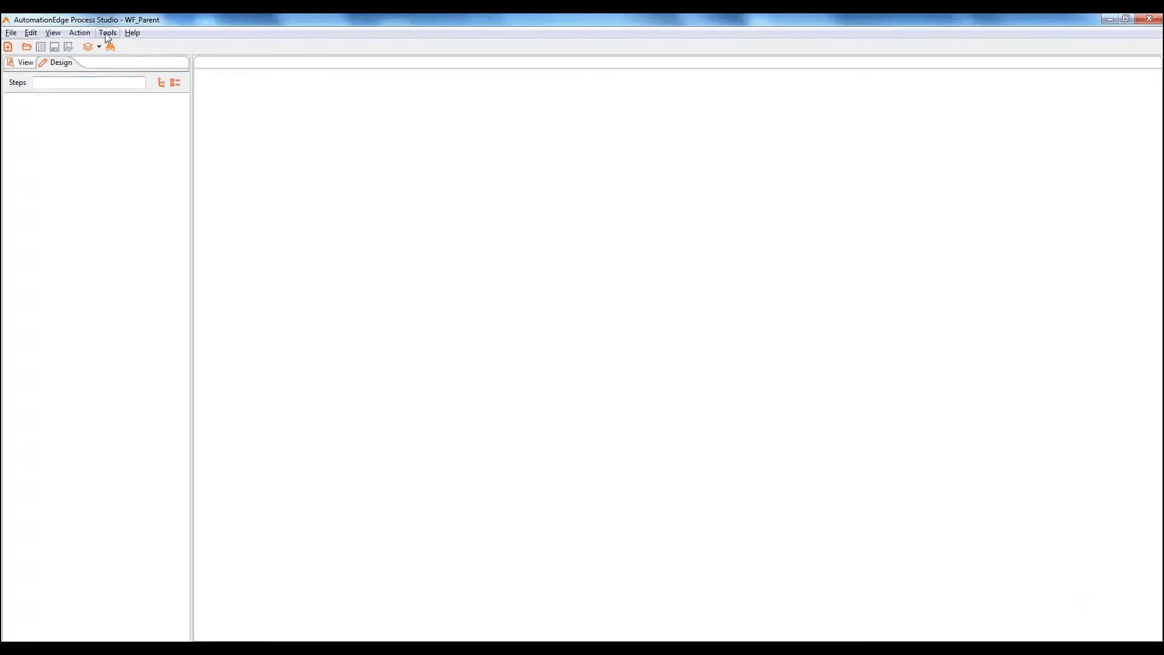
left_click(106, 37)
mouse_move(165, 94)
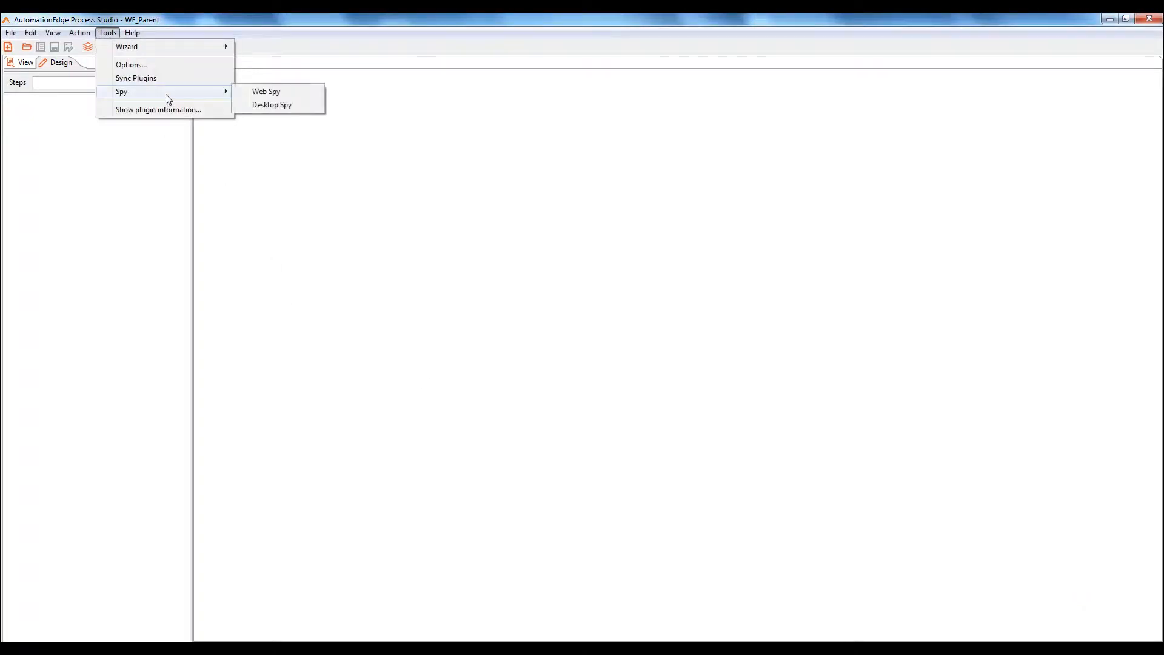
left_click(278, 94)
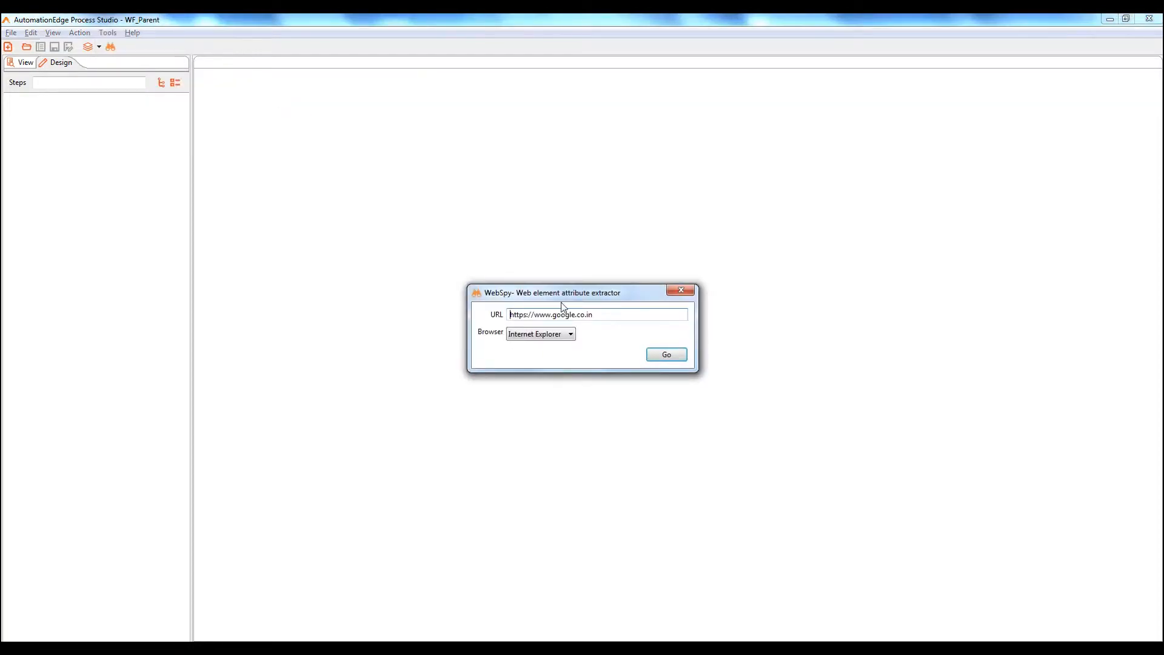
left_click_drag(600, 314, 508, 315)
key("ctrl+c")
left_click(544, 334)
left_click(545, 345)
left_click(662, 359)
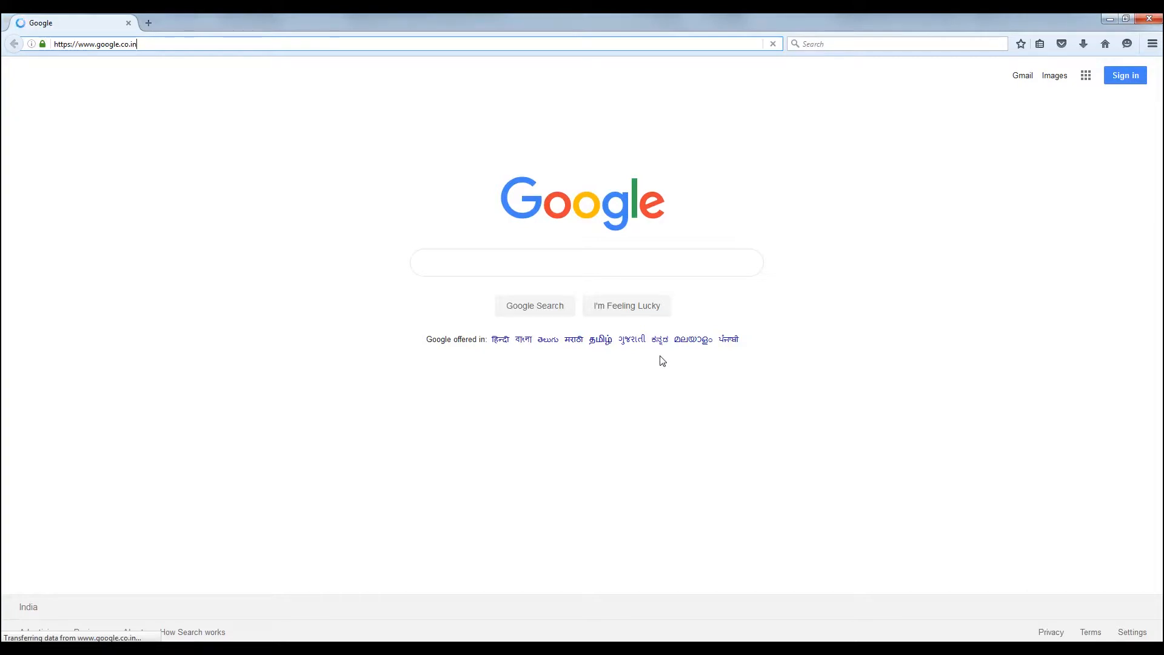
left_click(671, 251)
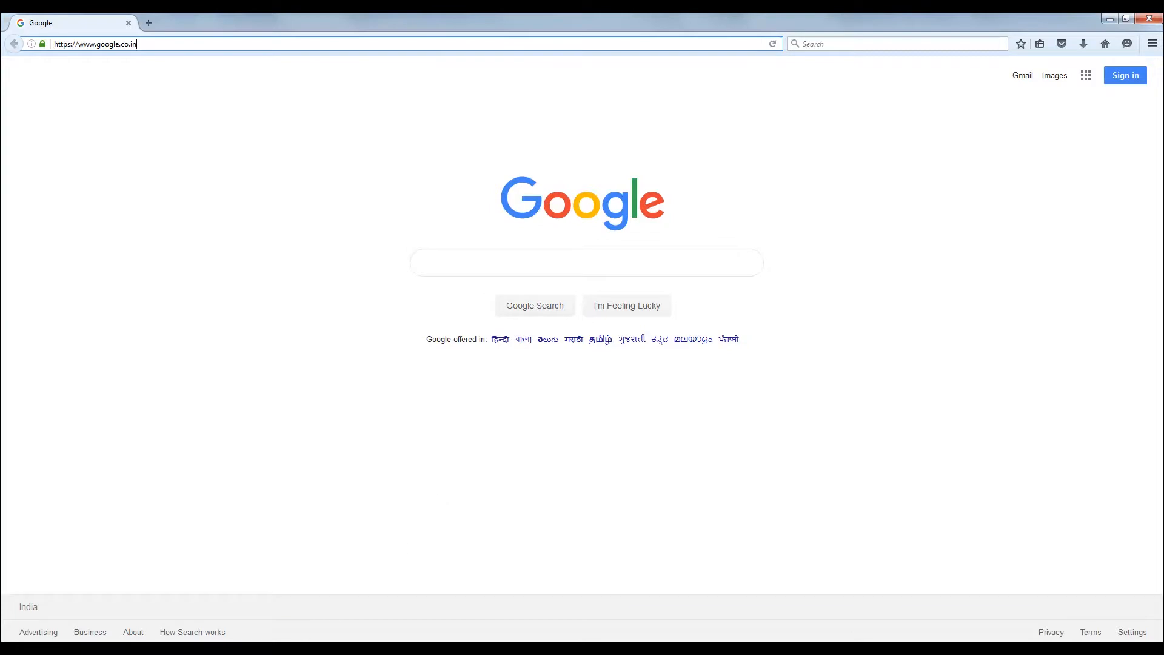
- Switch back to Process Studio, create a new workflow and save it as WF_WEBGUIFirstDemo
left_click(215, 583)
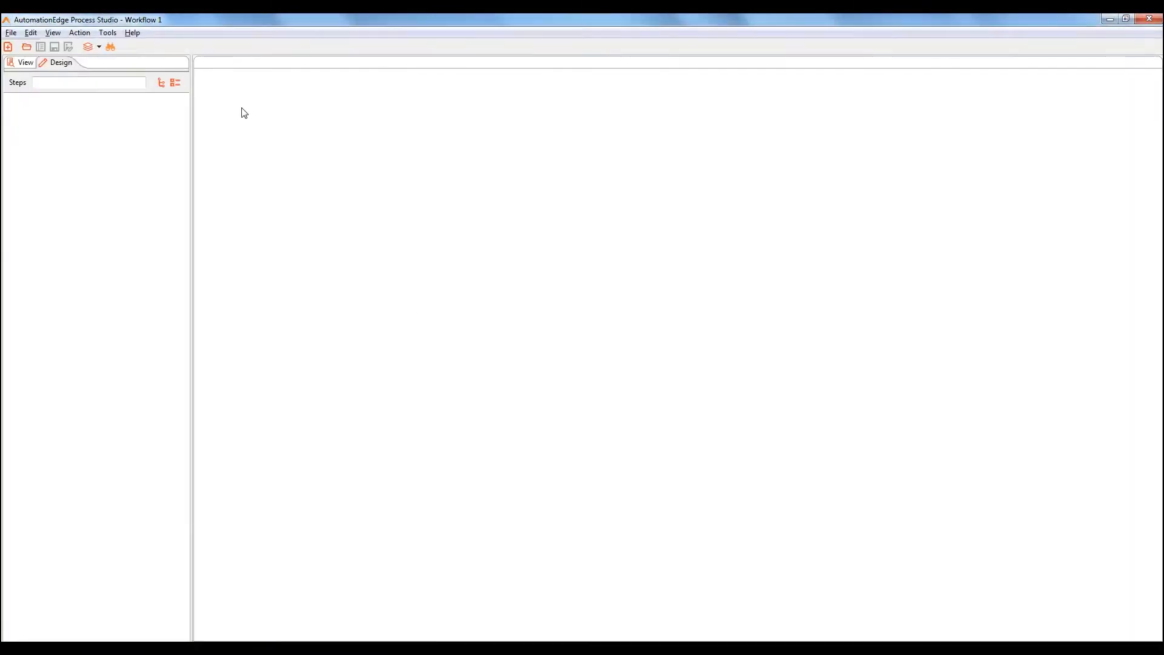
left_click(8, 47)
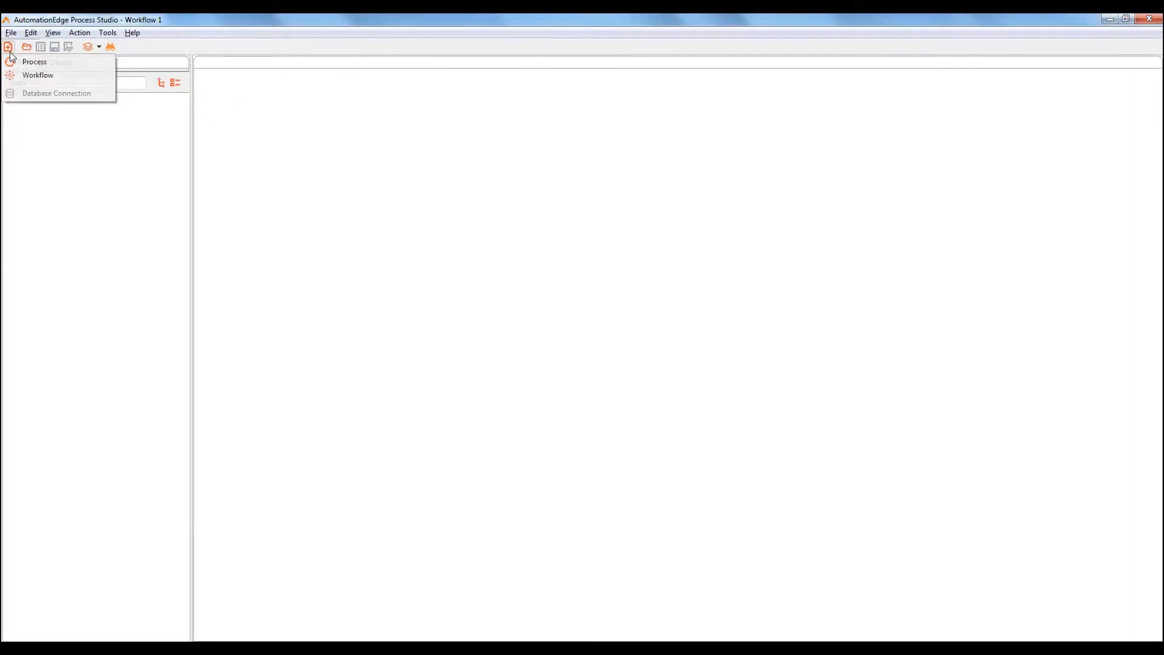
left_click(34, 75)
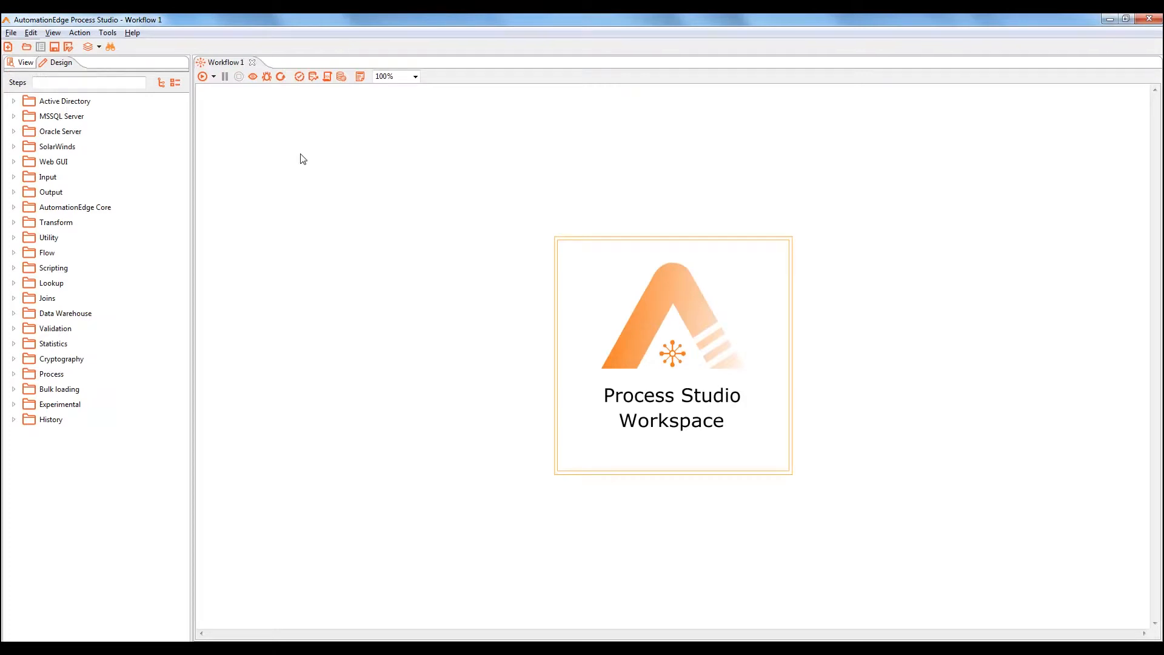
key("ctrl+s")
type("WF_W")
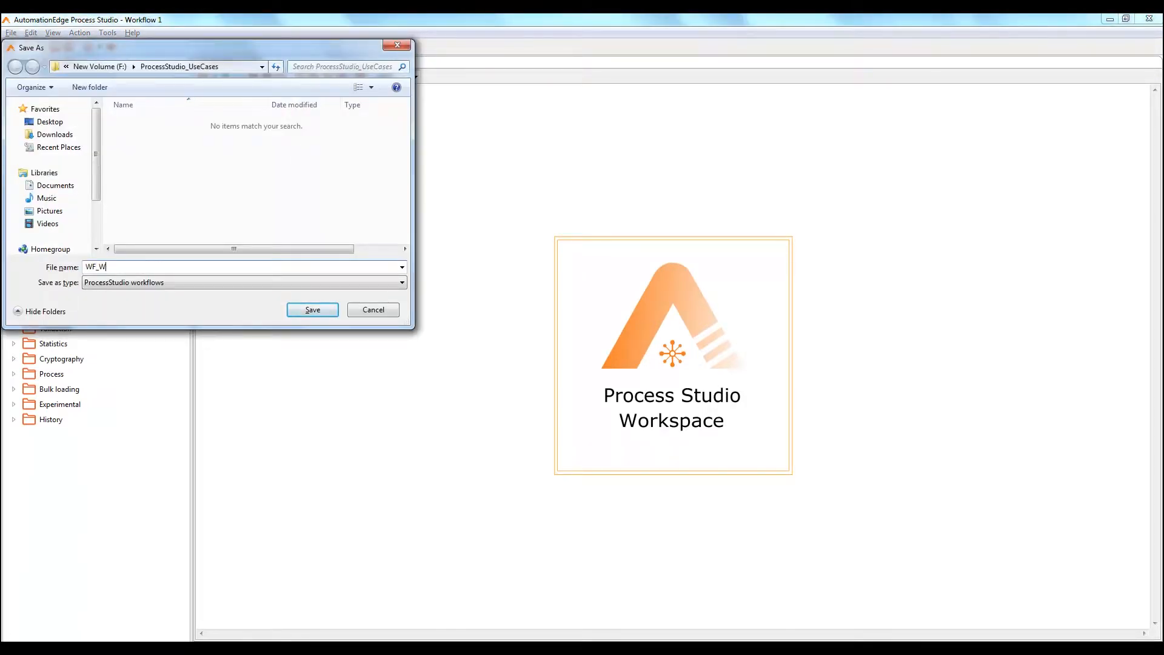
type("EBGUIFirstDemo")
left_click(313, 310)
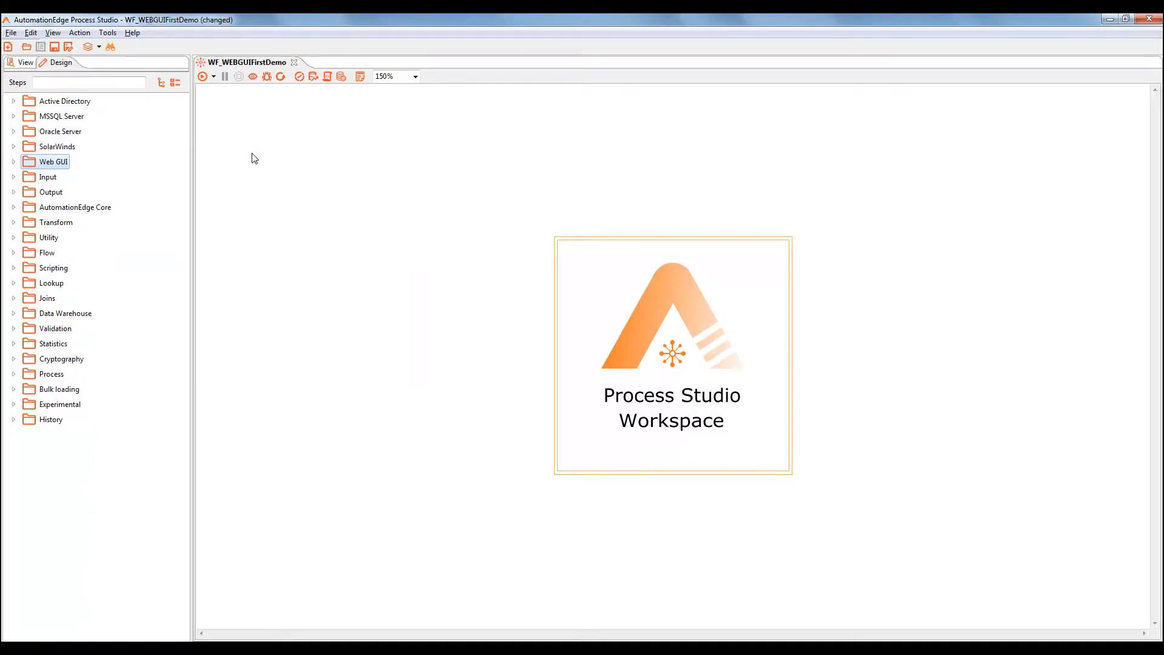
- Add a Web GUI Start Browser step to the workflow canvas and name it SB_URL
left_click(14, 162)
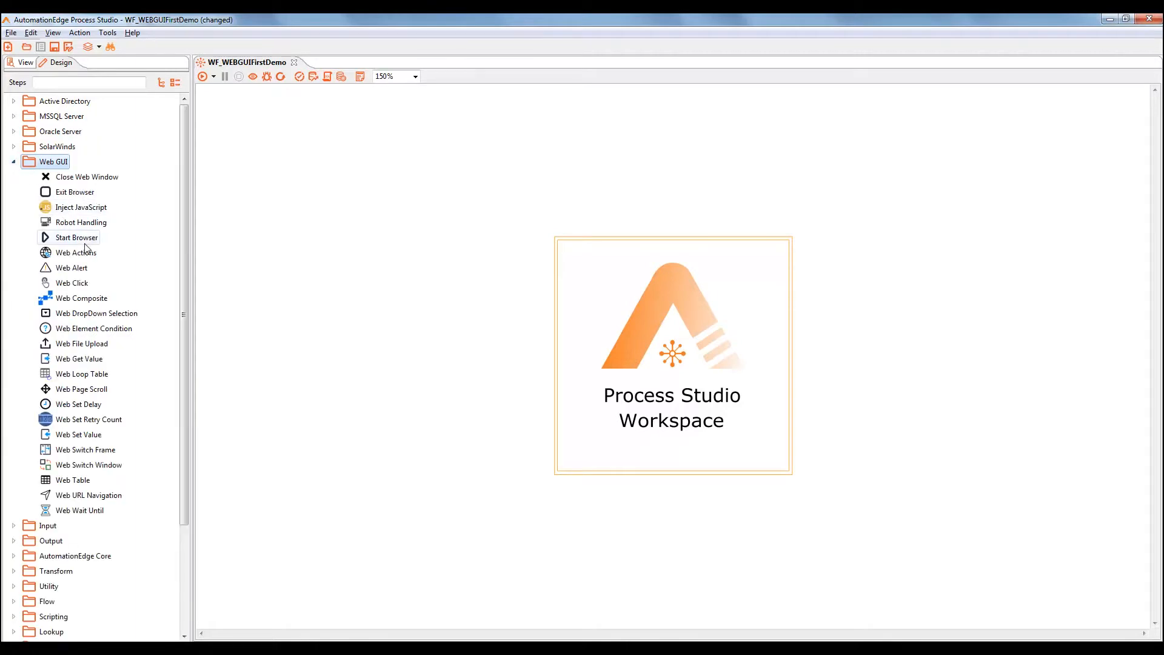
left_click_drag(81, 238, 284, 250)
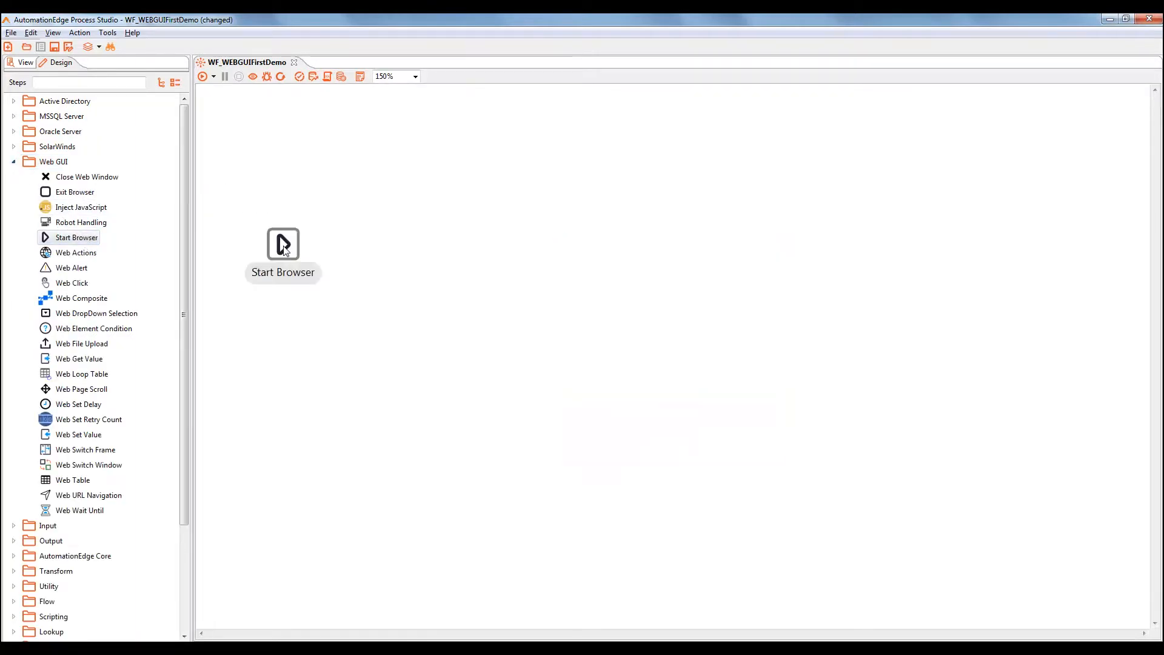
double_click(284, 250)
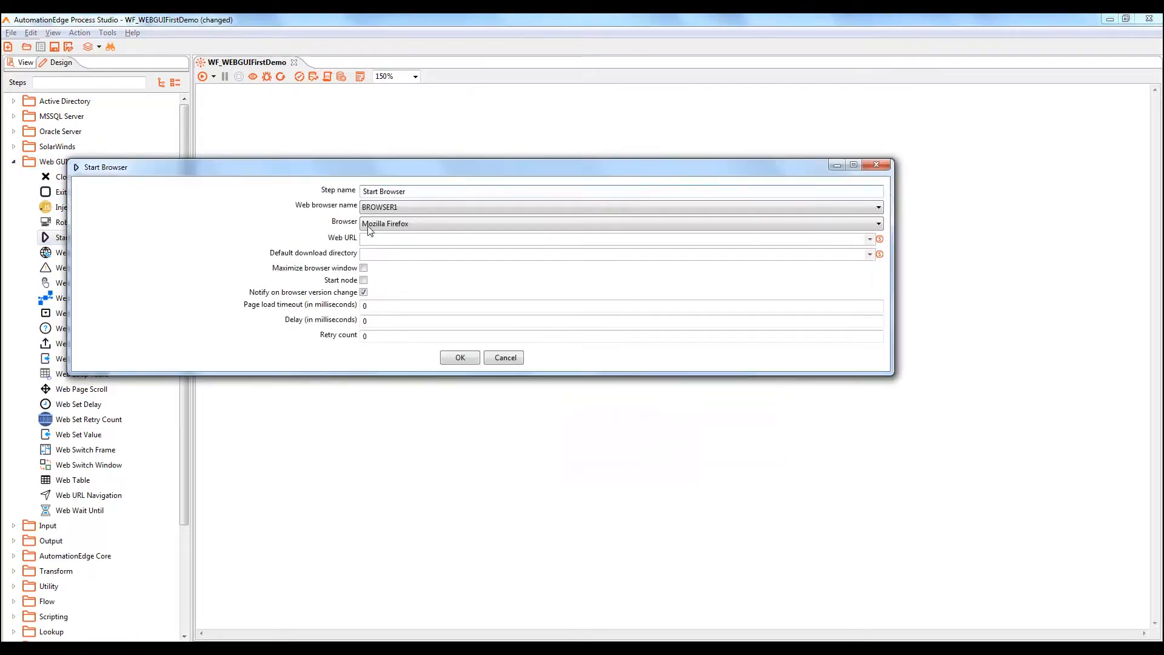
left_click_drag(416, 192, 365, 191)
type("SB_URL")
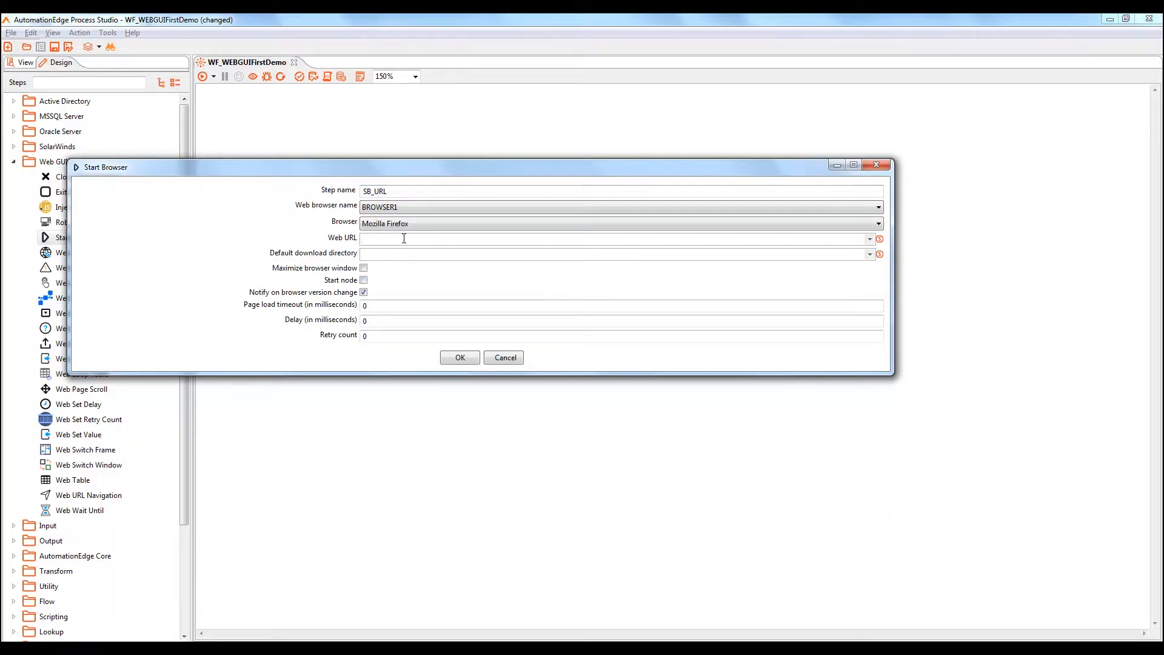
- Configure SB_URL with the copied Google URL, maximized window, start node enabled, and page load timeout and delay both 10000 ms
key("ctrl+v")
left_click(364, 268)
double_click(371, 305)
type("10000")
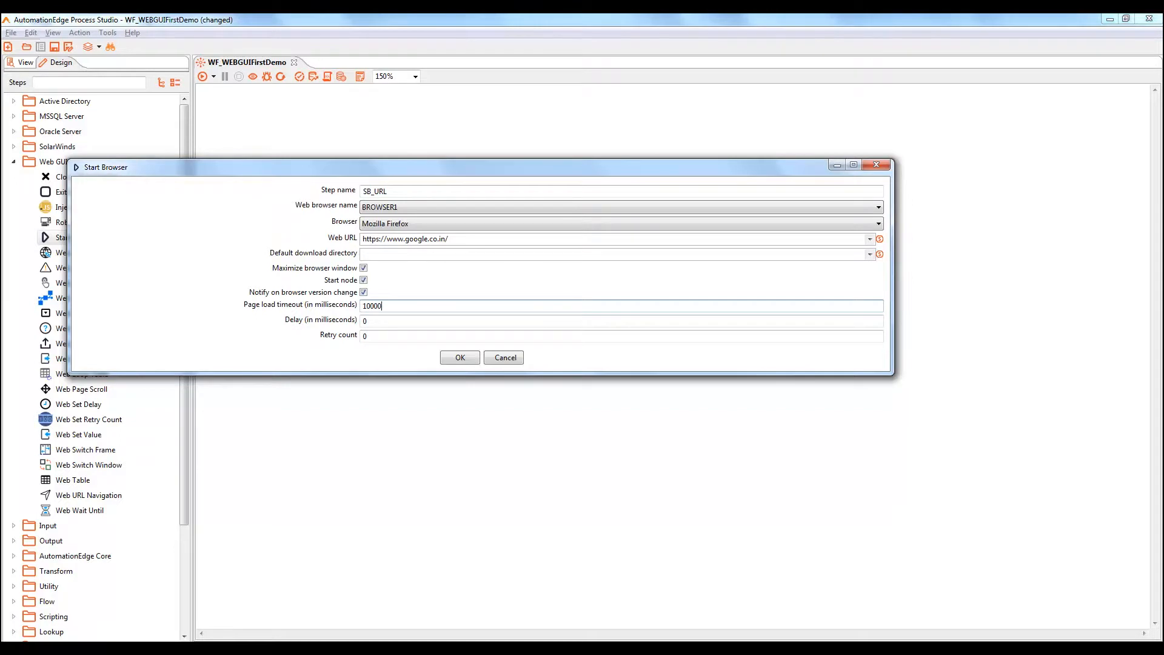
left_click(364, 321)
double_click(365, 321)
type("10000")
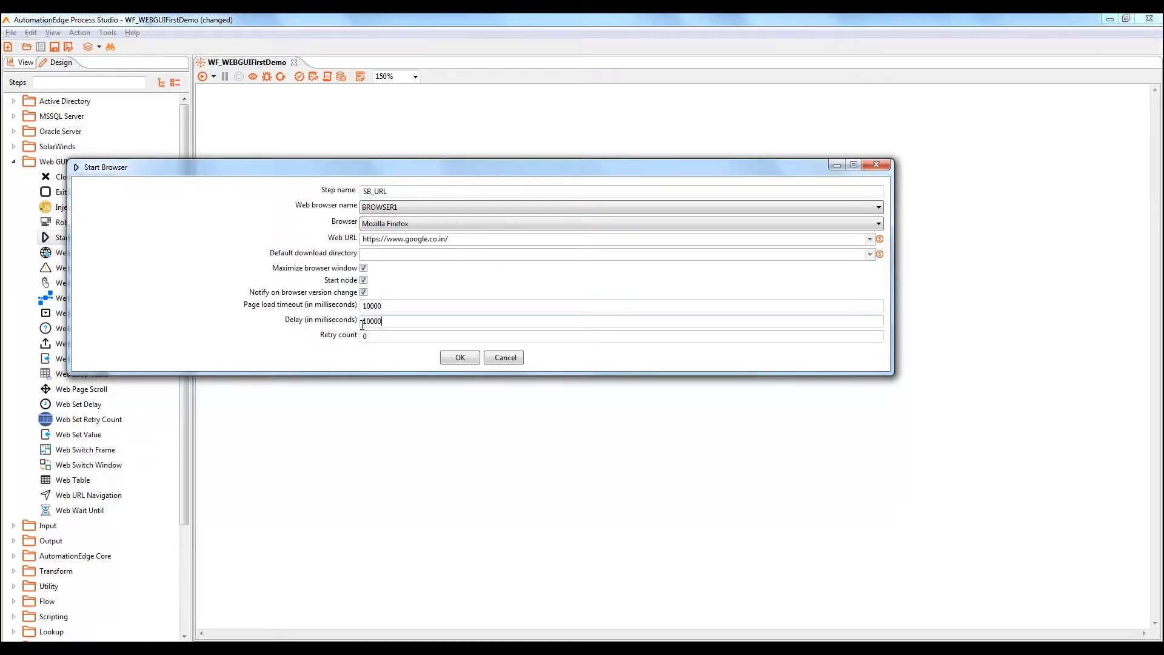
left_click(460, 359)
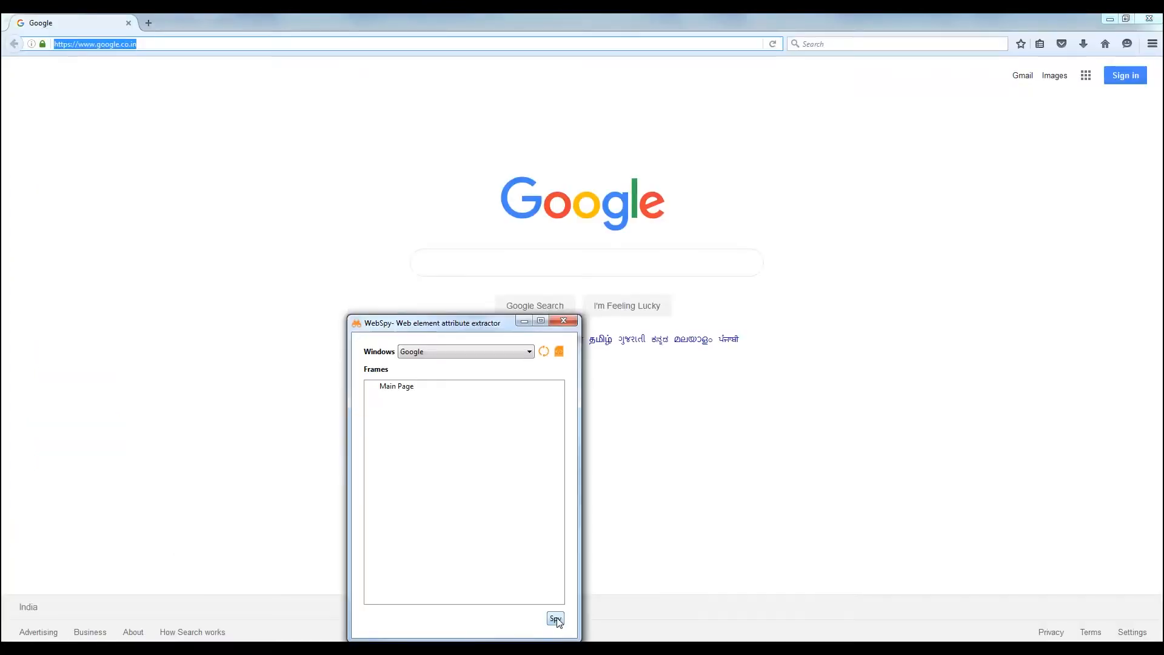
- Spy the search box on the Google page with WebSpy and copy its X-Path value
left_click(555, 619)
left_click(513, 262)
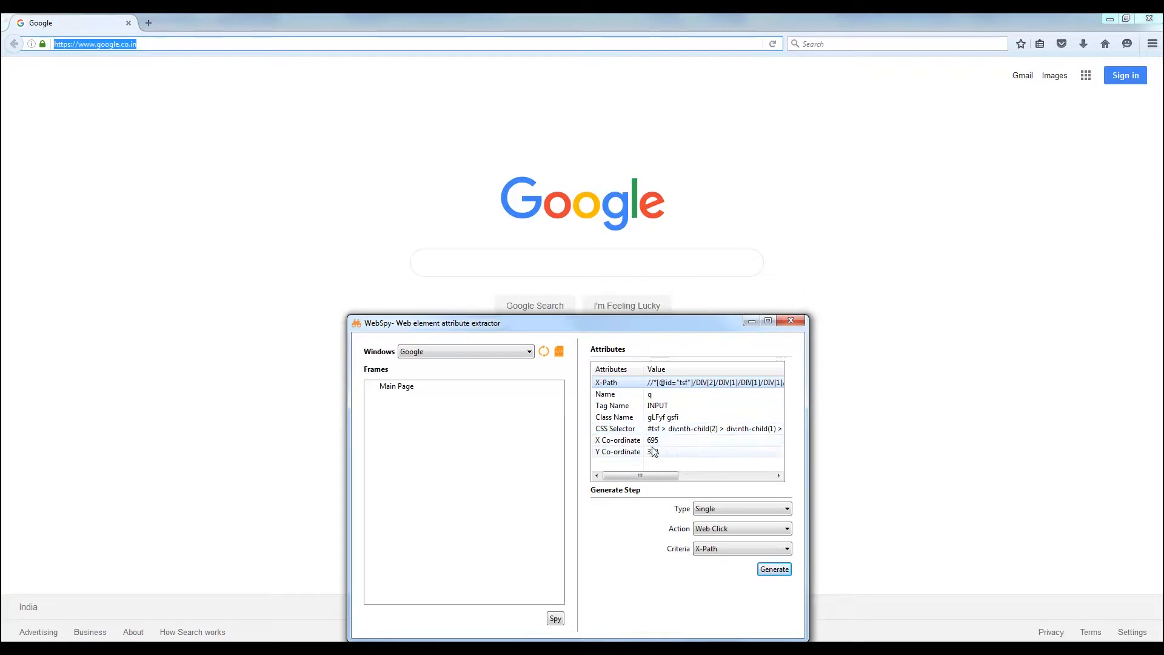
double_click(669, 387)
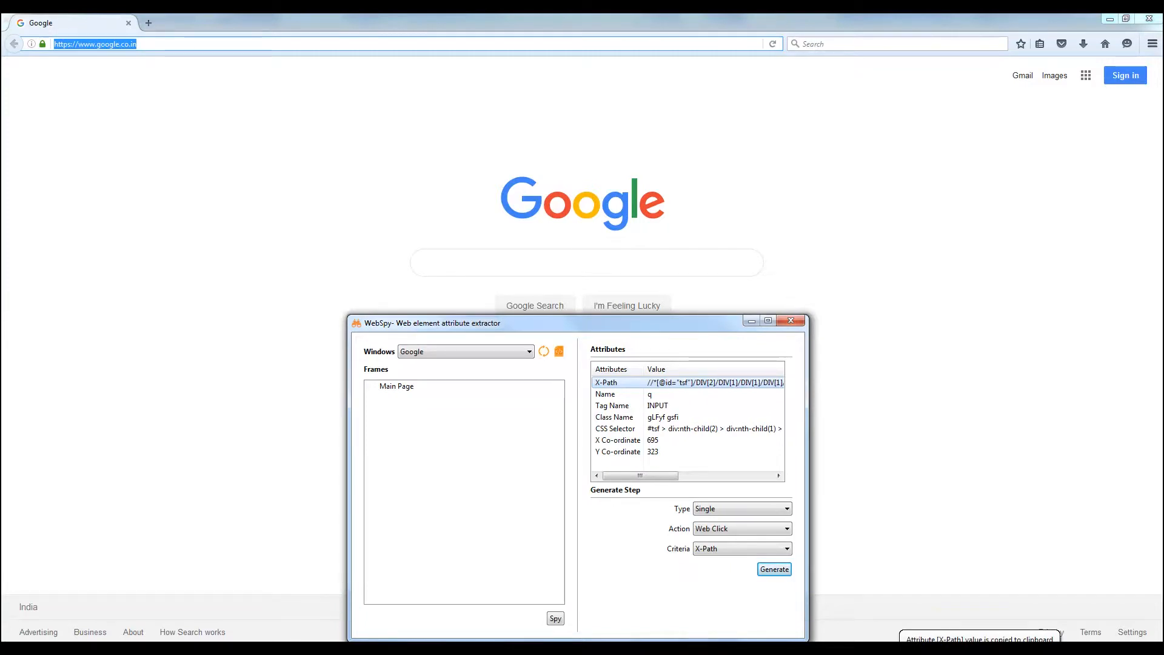
- Back in Process Studio, add a Web Set Value step beside SB_URL and connect SB_URL to it as main output
left_click(280, 650)
left_click(236, 609)
left_click(99, 82)
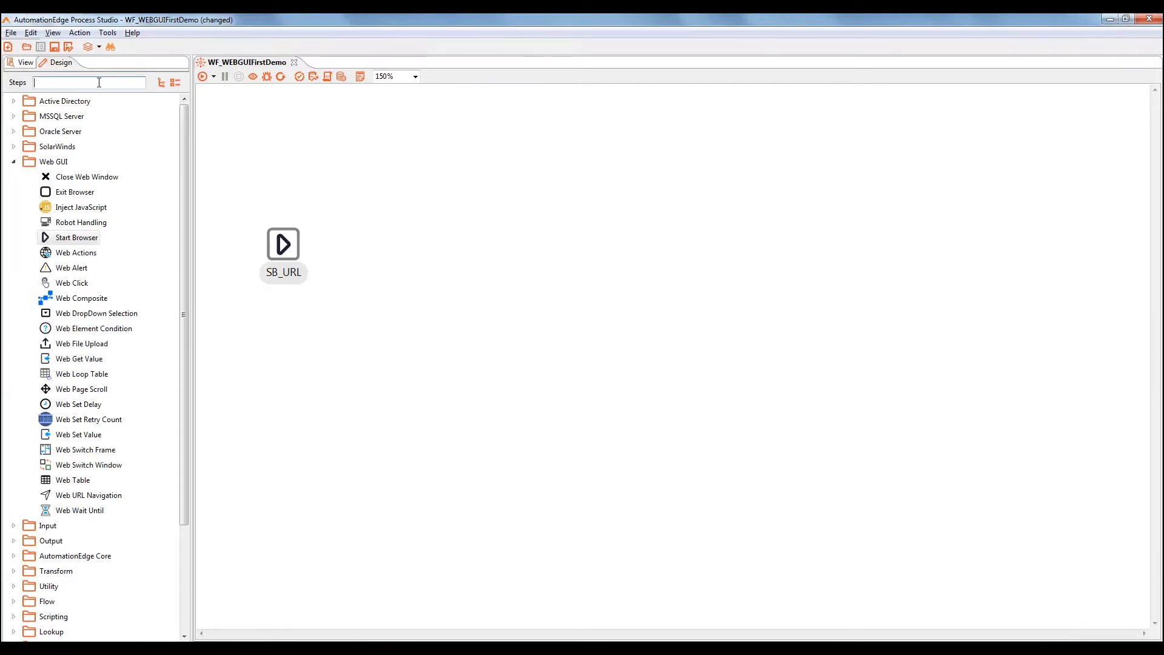
type("web set")
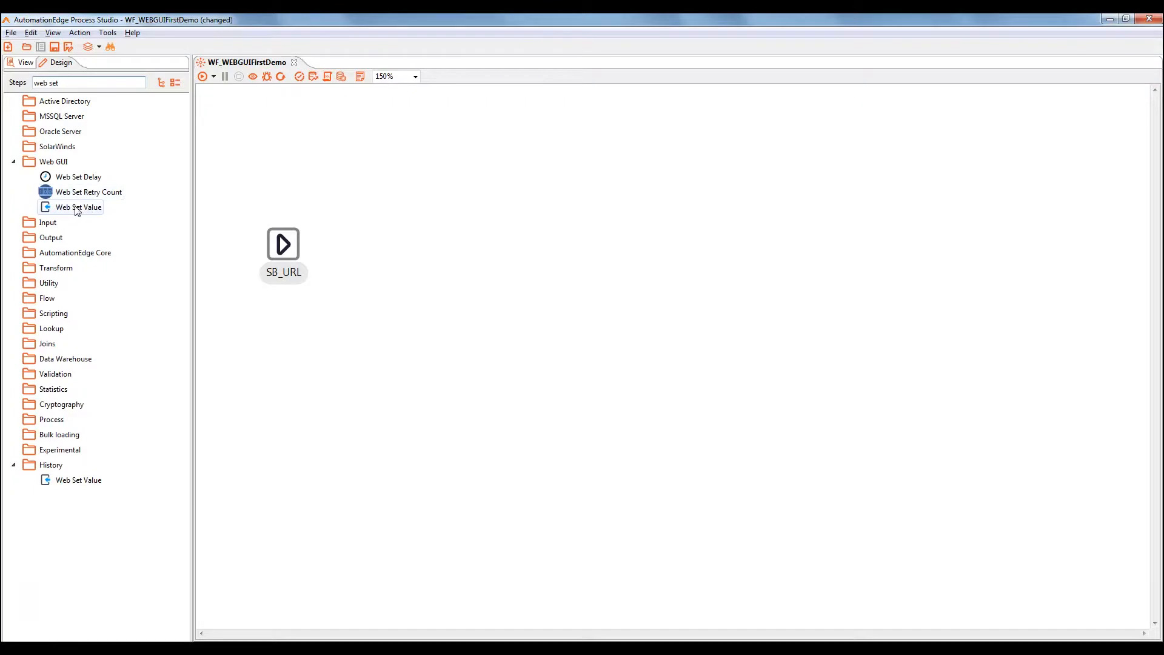
left_click_drag(78, 208, 414, 245)
mouse_move(296, 248)
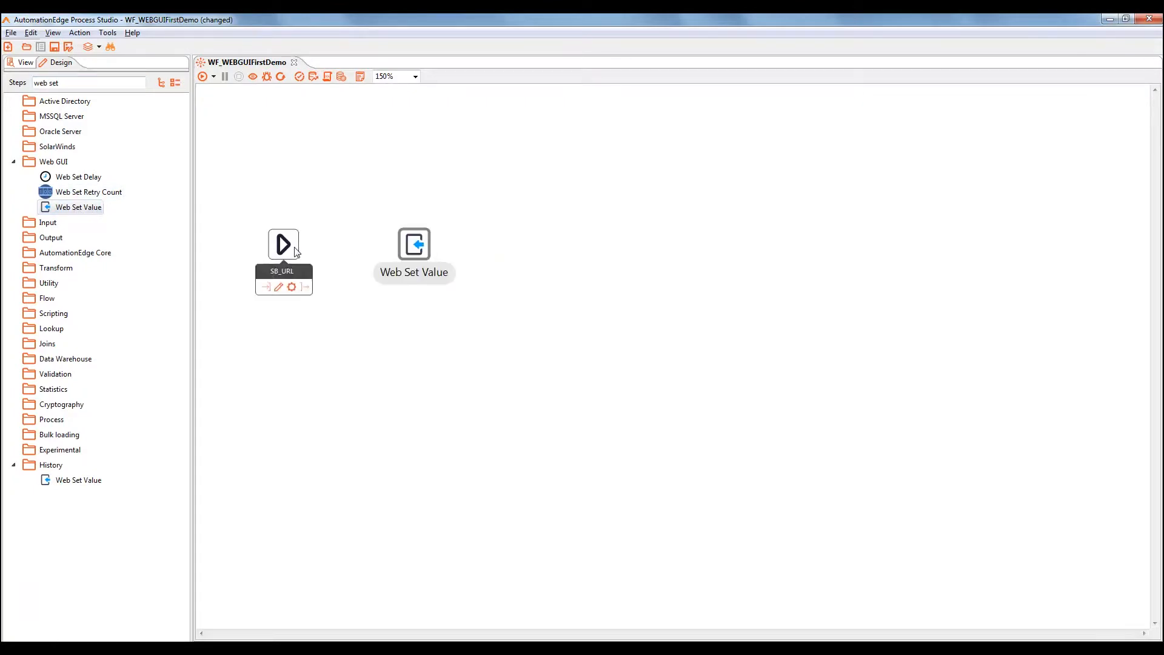
left_click_drag(305, 291, 415, 246)
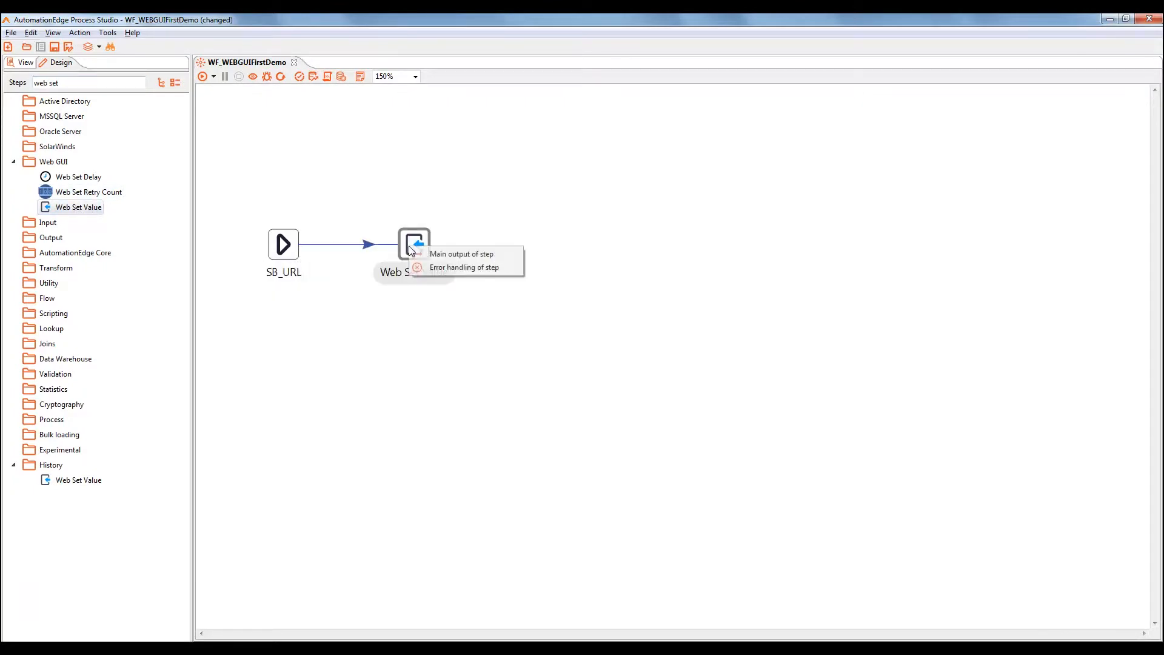
left_click(436, 255)
- Open the Web Set Value step's settings and name it WSV_Text
double_click(417, 247)
left_click_drag(472, 175, 409, 180)
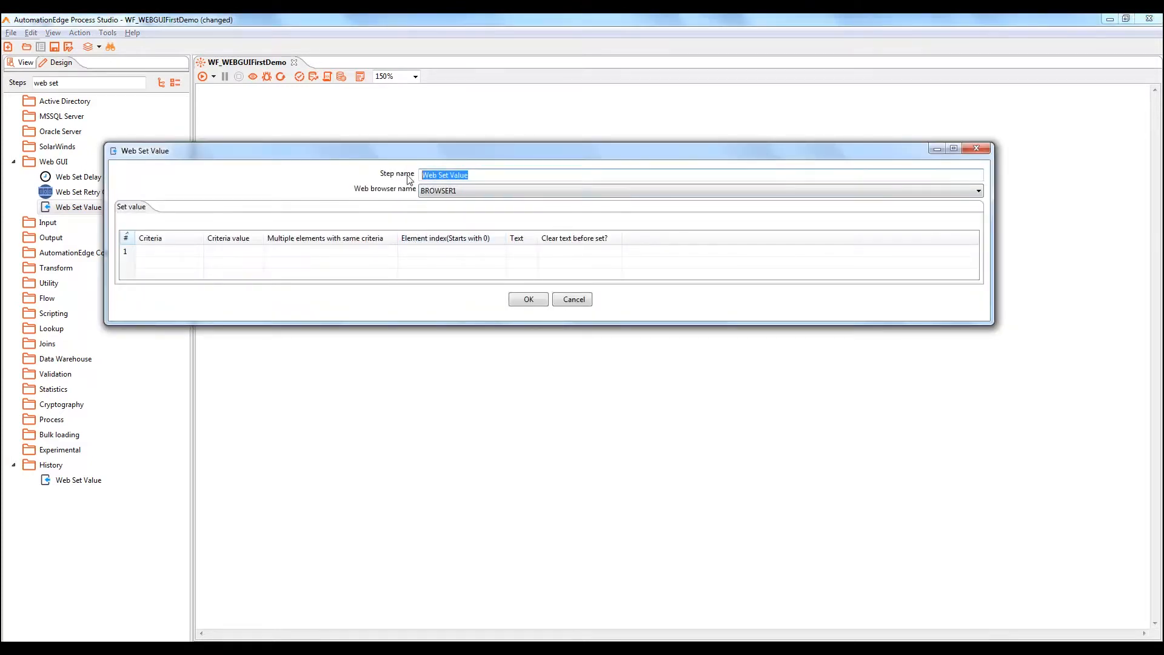
type("WSV_Text")
- Set the first row's criteria to X-Path and paste the copied search box path as its criteria value
left_click(167, 252)
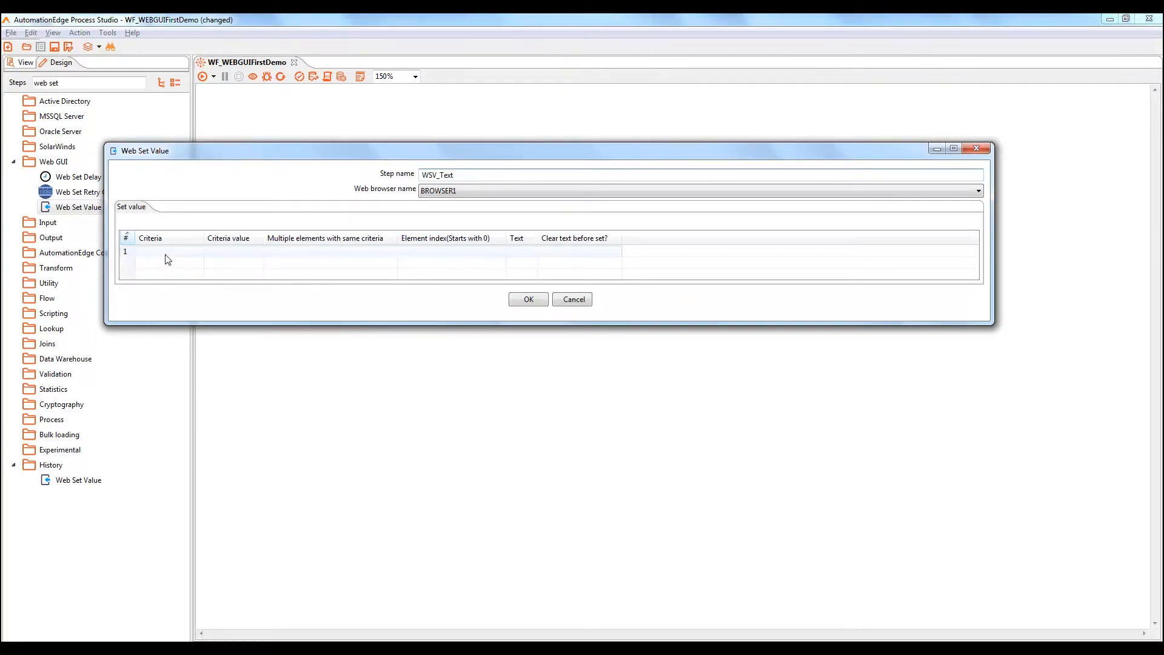
left_click(199, 251)
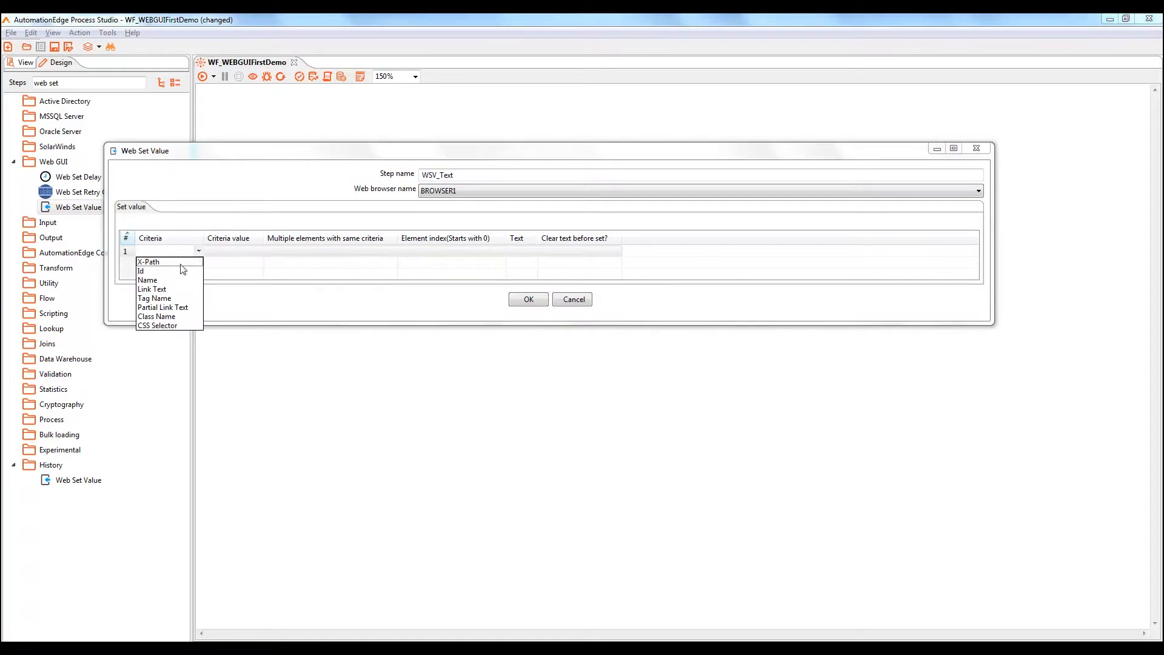
left_click(176, 262)
left_click(227, 250)
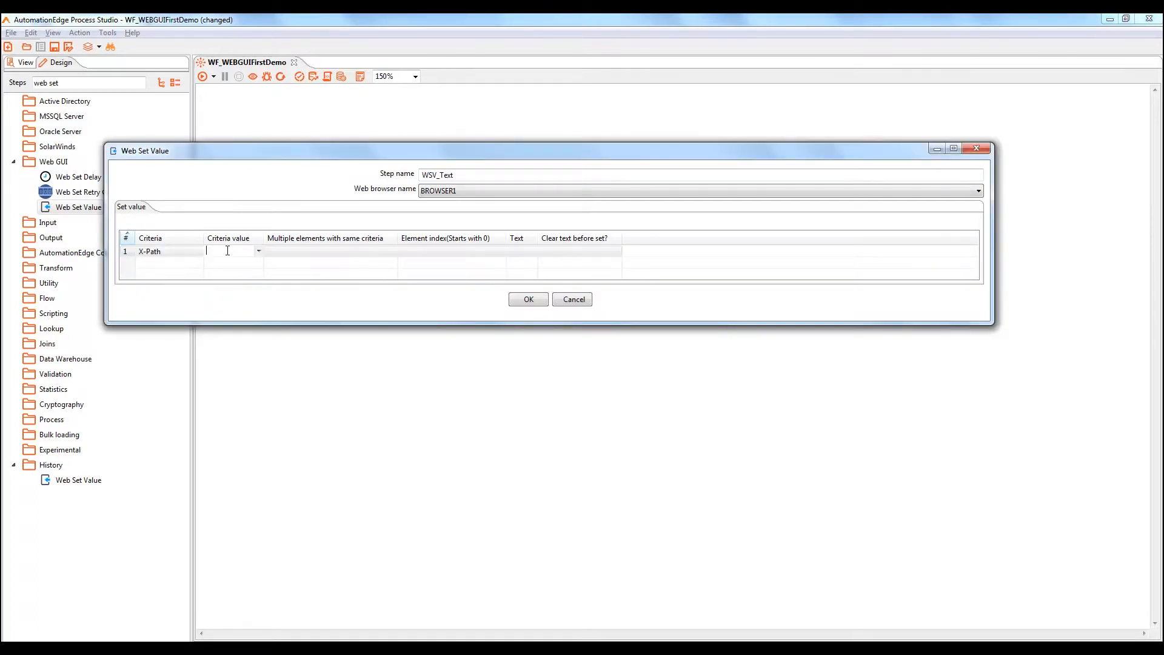
key("ctrl+v")
- Set the row's text to AutomationEdge and its clear-text-before-set option to Yes, and accept the Web Set Value settings
left_click(525, 250)
left_click_drag(537, 238, 593, 239)
left_click(552, 255)
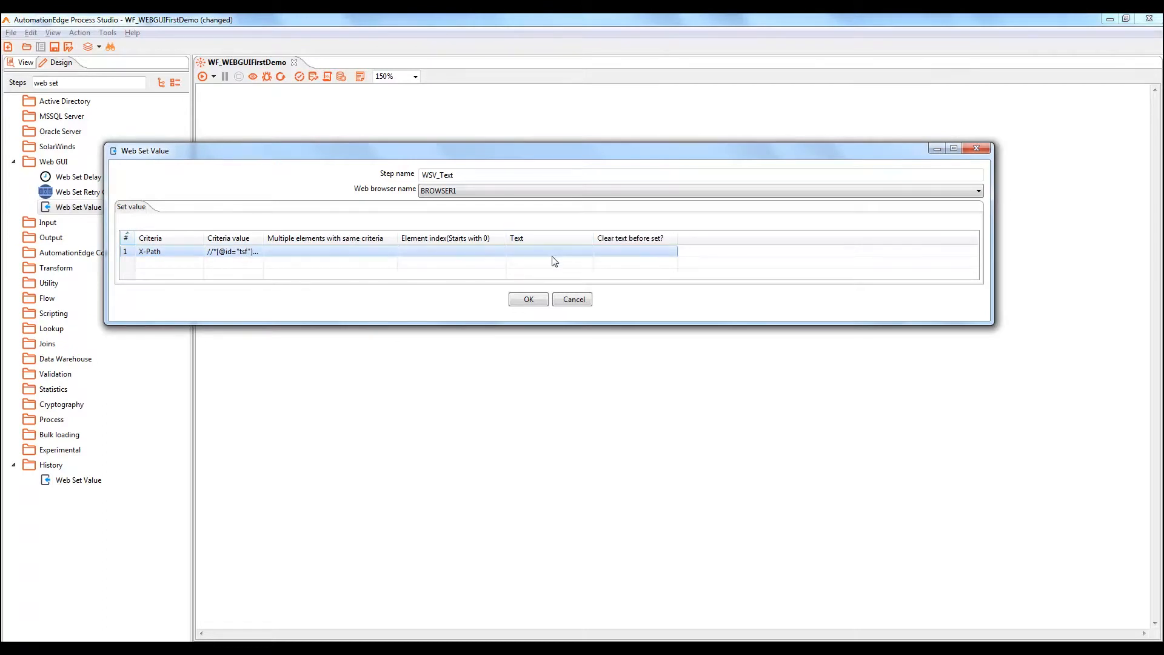
left_click(550, 252)
type("Automati")
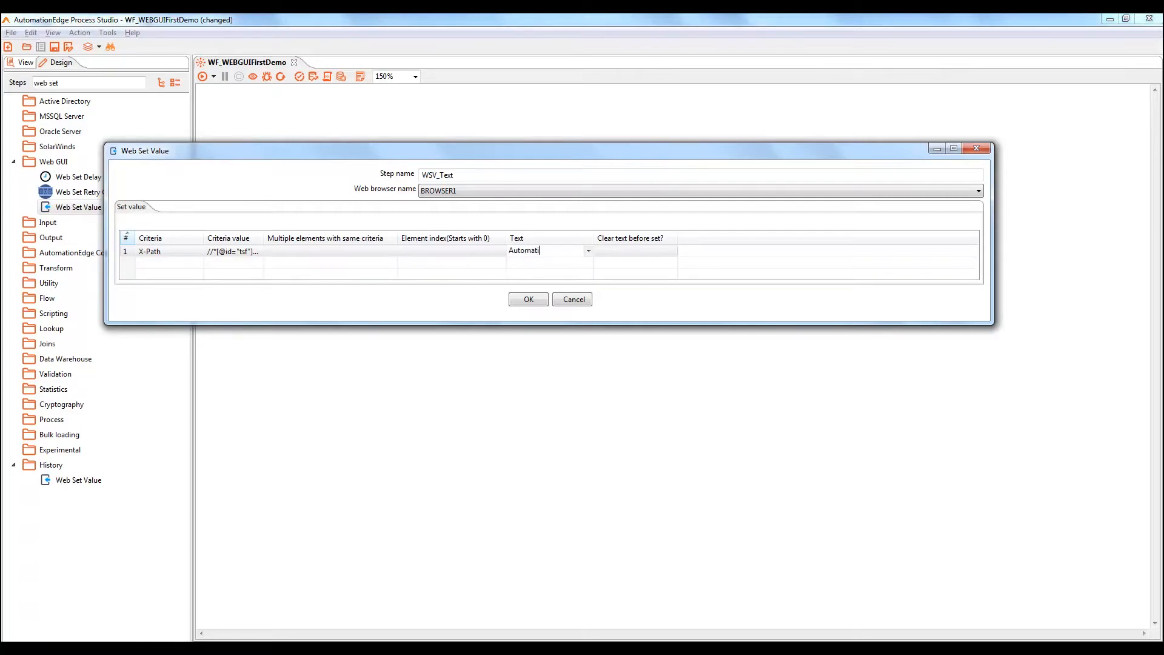
type("onEdge")
left_click(633, 251)
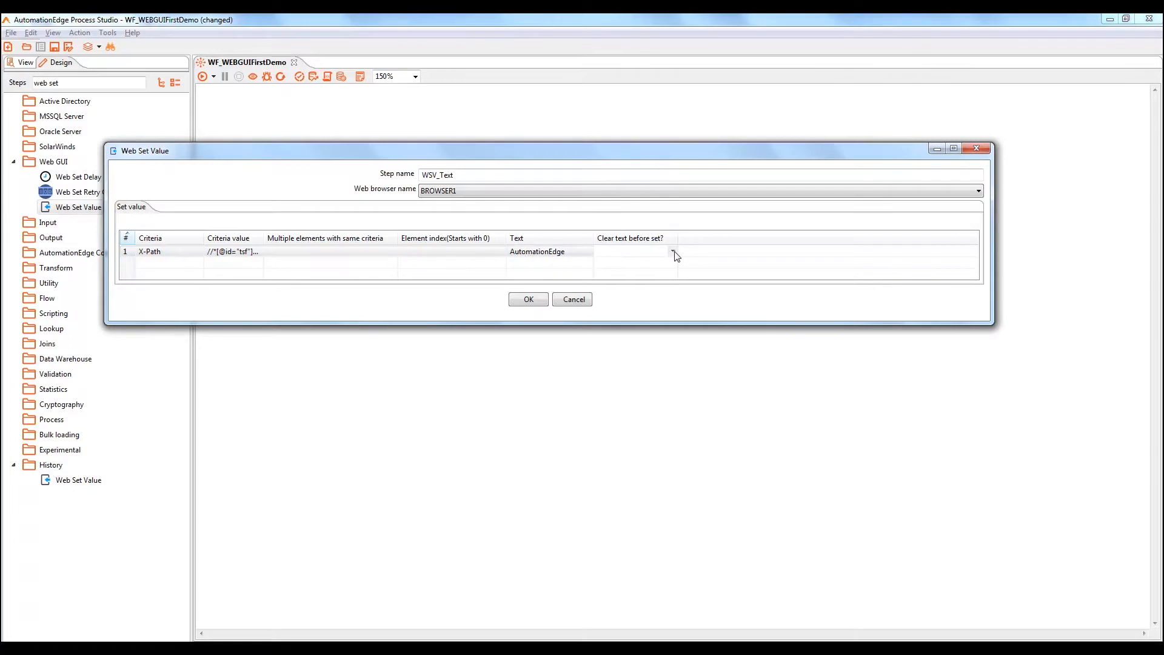
left_click(666, 252)
left_click(629, 263)
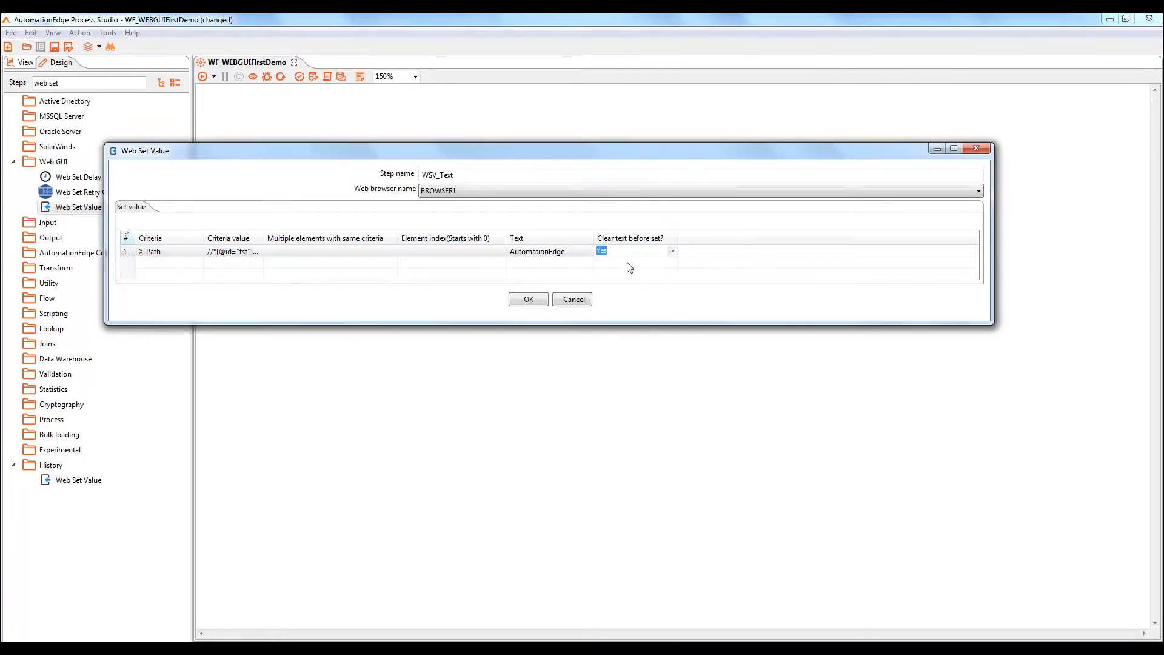
left_click(529, 300)
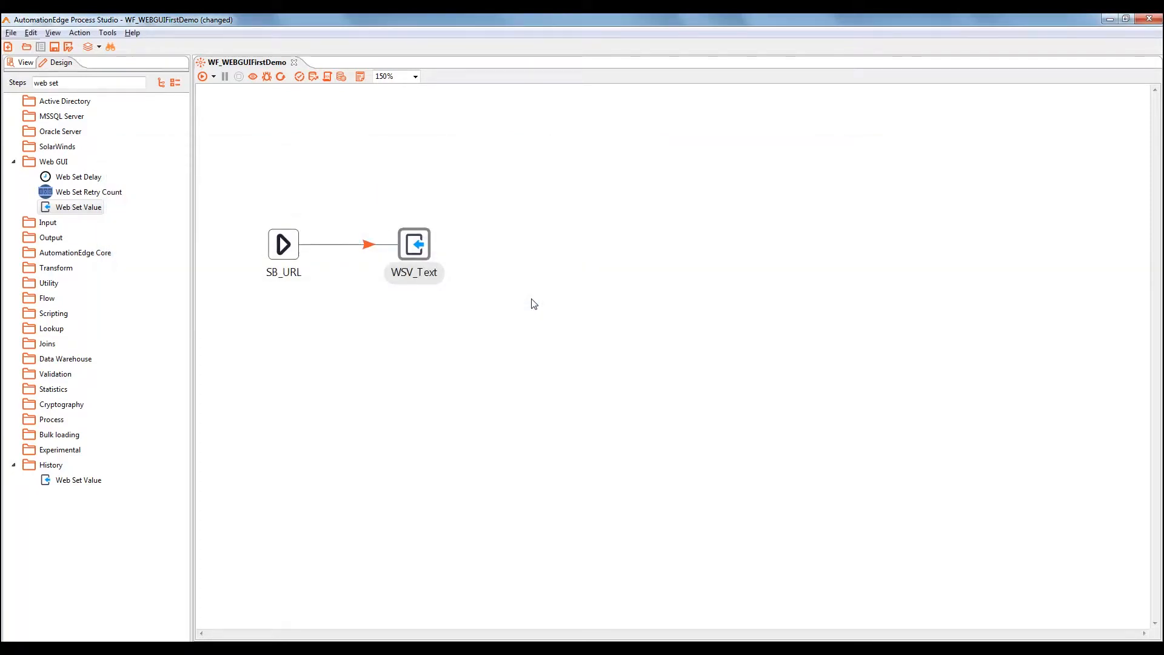
- Find the Robot Handling step, add it beside WSV_Text and connect WSV_Text to it
left_click(80, 83)
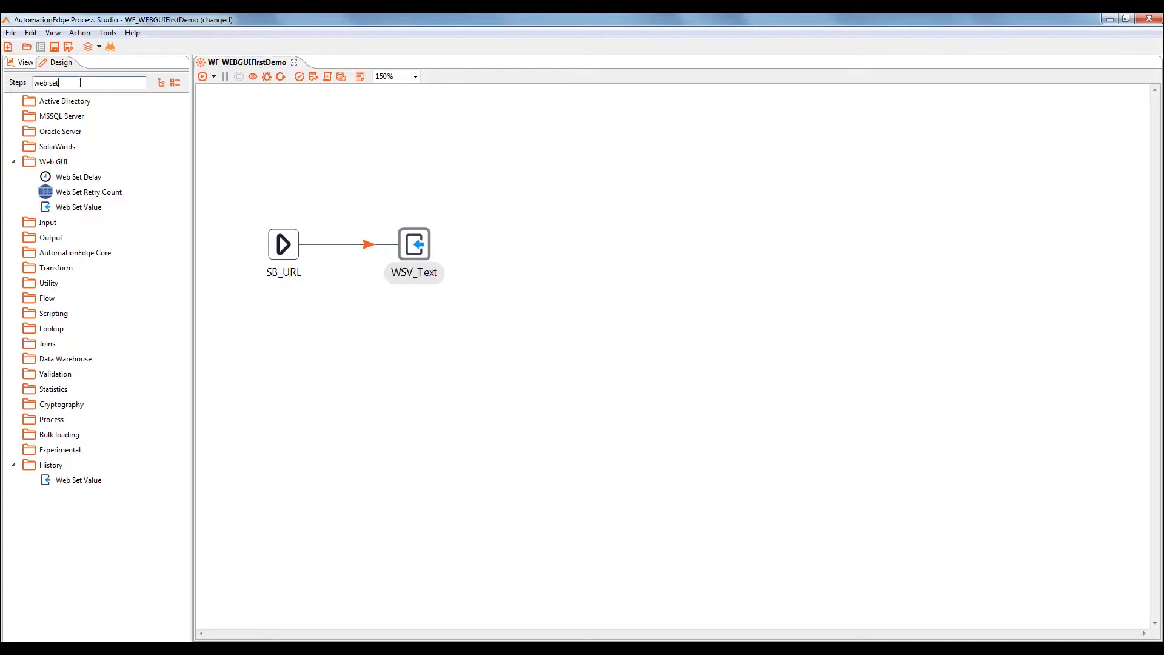
key("BackSpace")
key("BackSpace")
key("BackSpace")
key("BackSpace")
key("BackSpace")
key("BackSpace")
key("BackSpace")
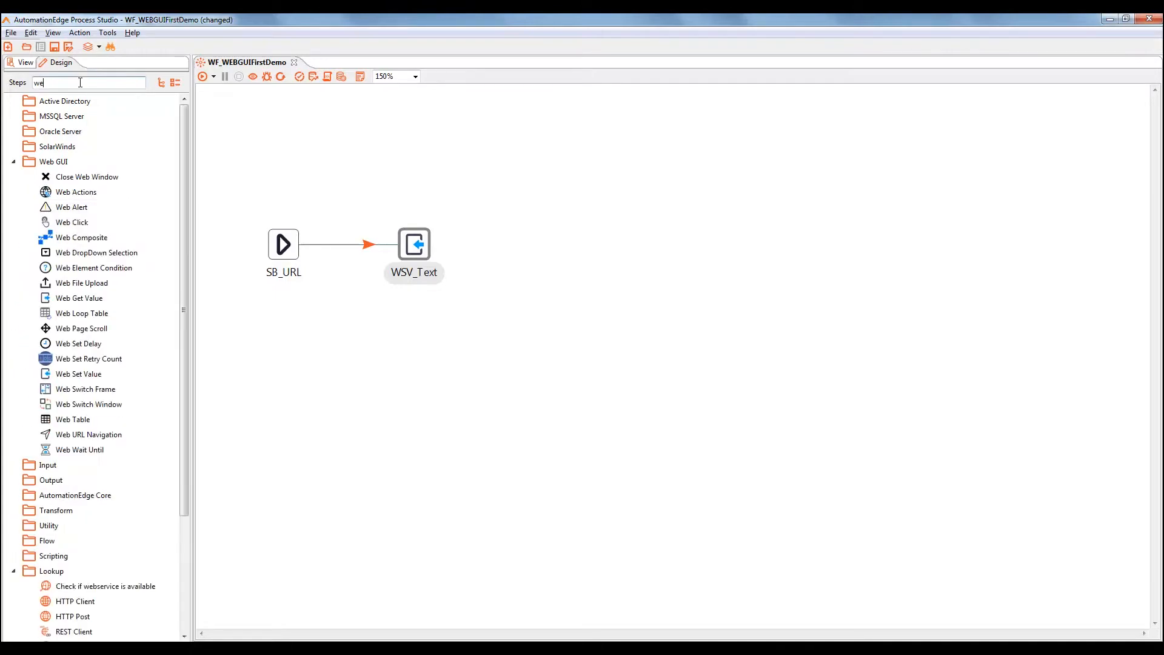
type("robot")
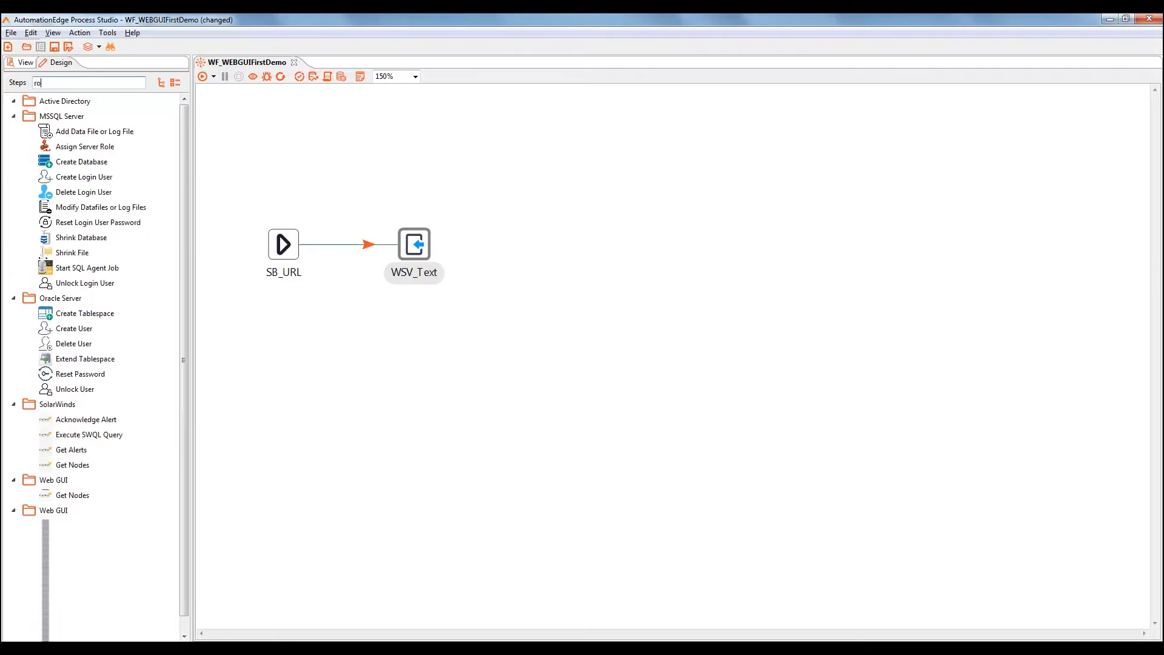
left_click_drag(82, 176, 552, 254)
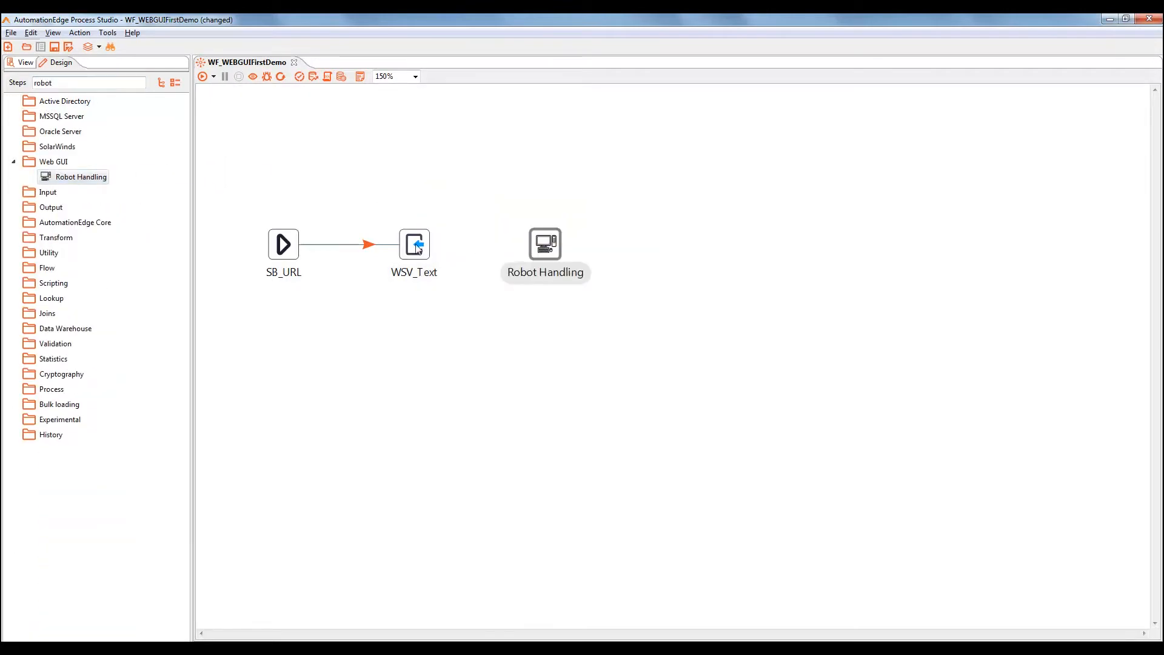
mouse_move(425, 285)
left_click_drag(435, 290, 556, 259)
left_click(557, 259)
- Configure the Robot Handling step with the name RoboHandling_Enter and a Keyboard event whose value is Enter
double_click(545, 244)
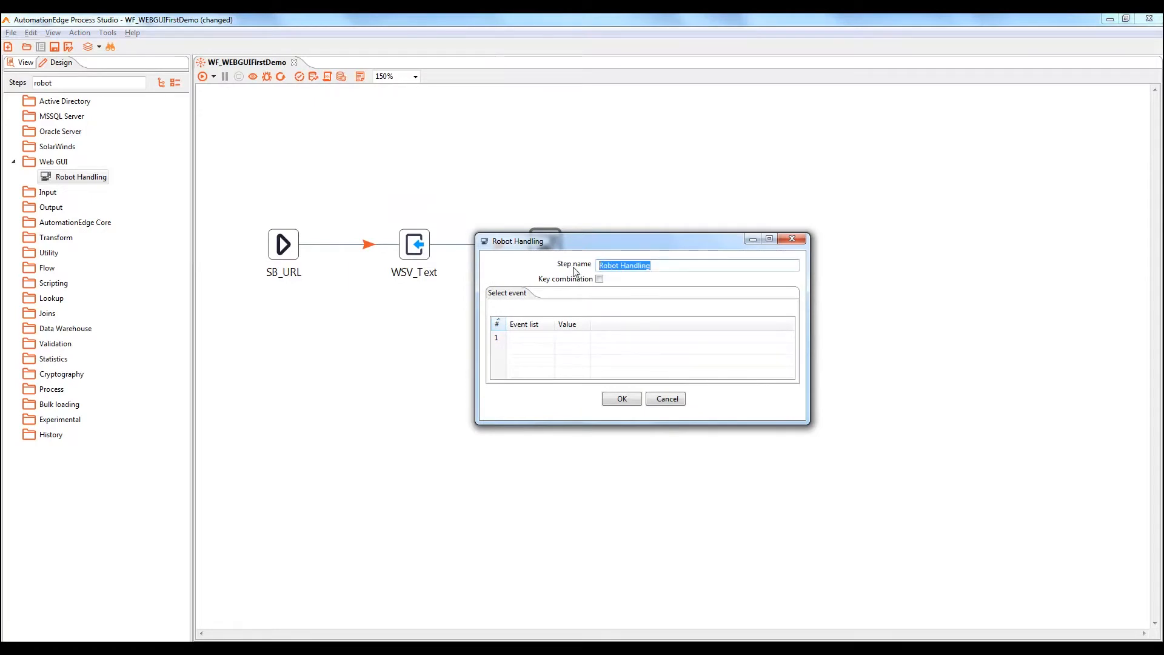
type("RoboHandling_Enter")
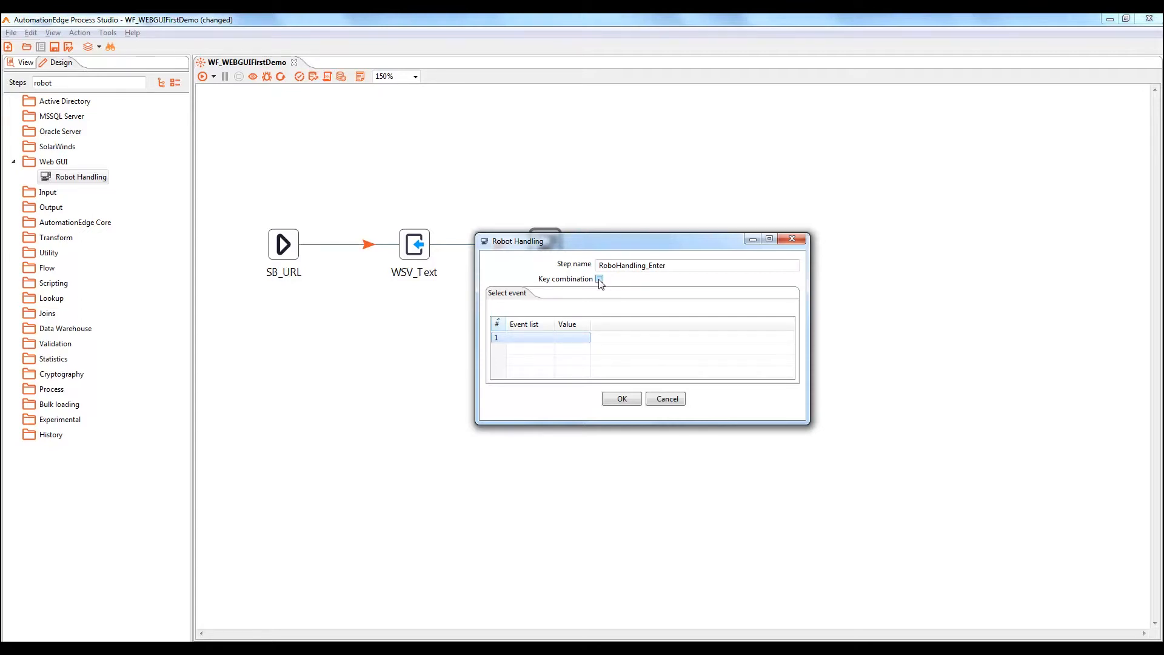
left_click(535, 332)
left_click(551, 339)
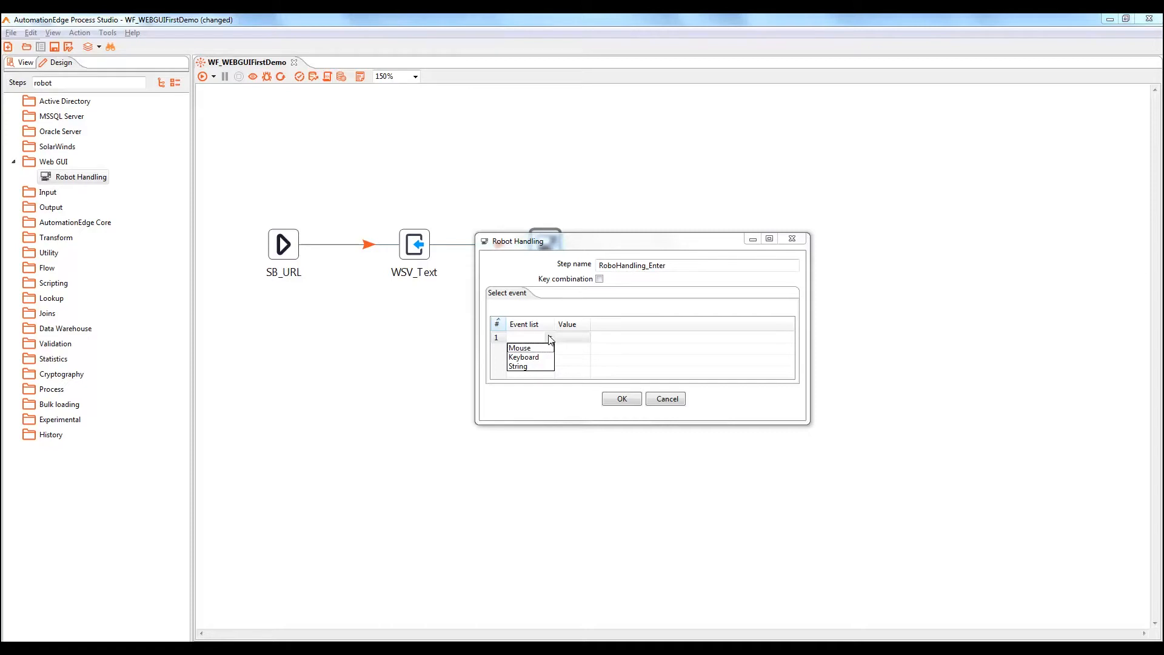
left_click(523, 357)
left_click(579, 336)
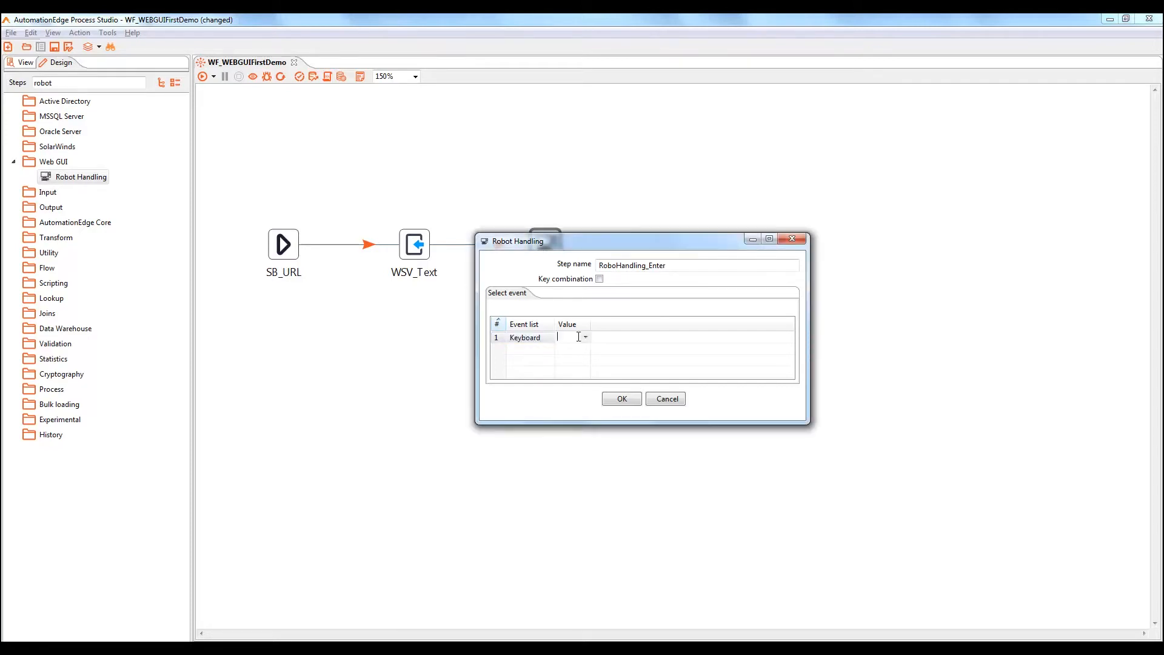
type("Enter")
left_click(623, 400)
- Add an Exit Browser step for BROWSER1 at the end of the workflow and connect RoboHandling_Enter to it
double_click(72, 83)
key("BackSpace")
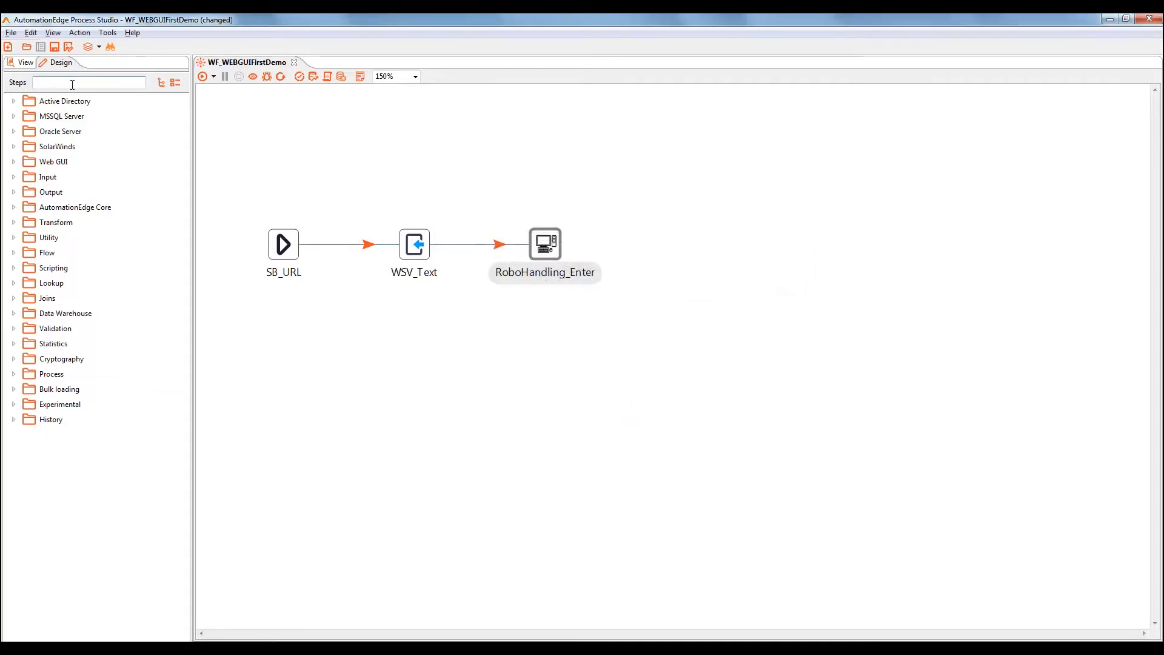
type("exit")
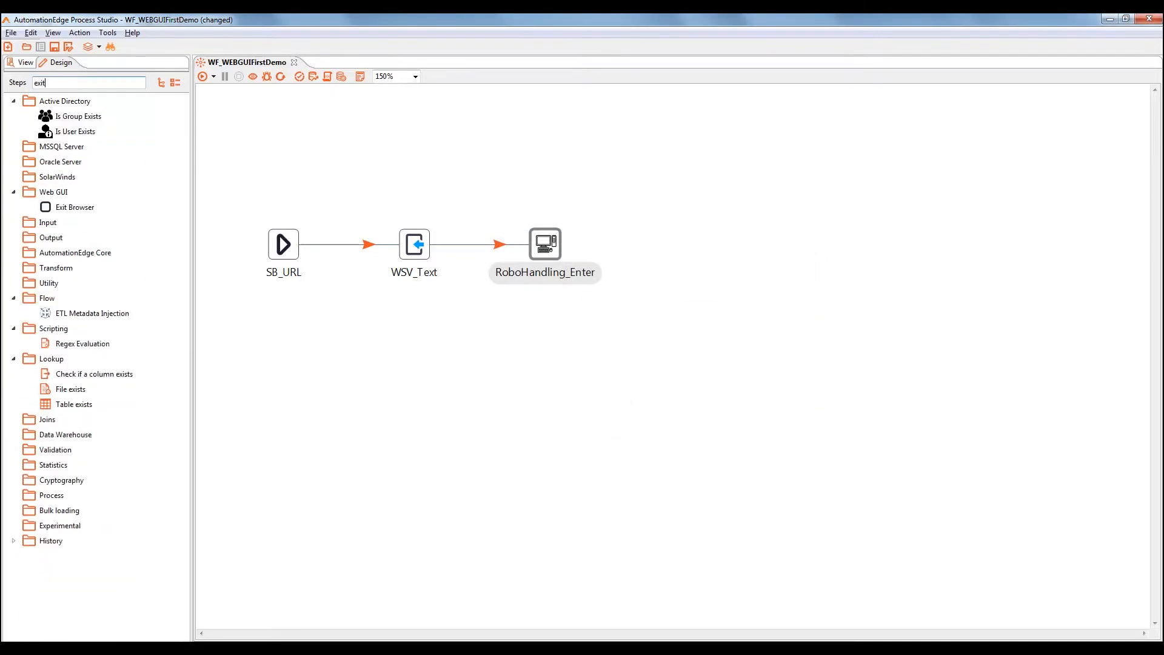
left_click_drag(75, 177, 691, 245)
mouse_move(551, 248)
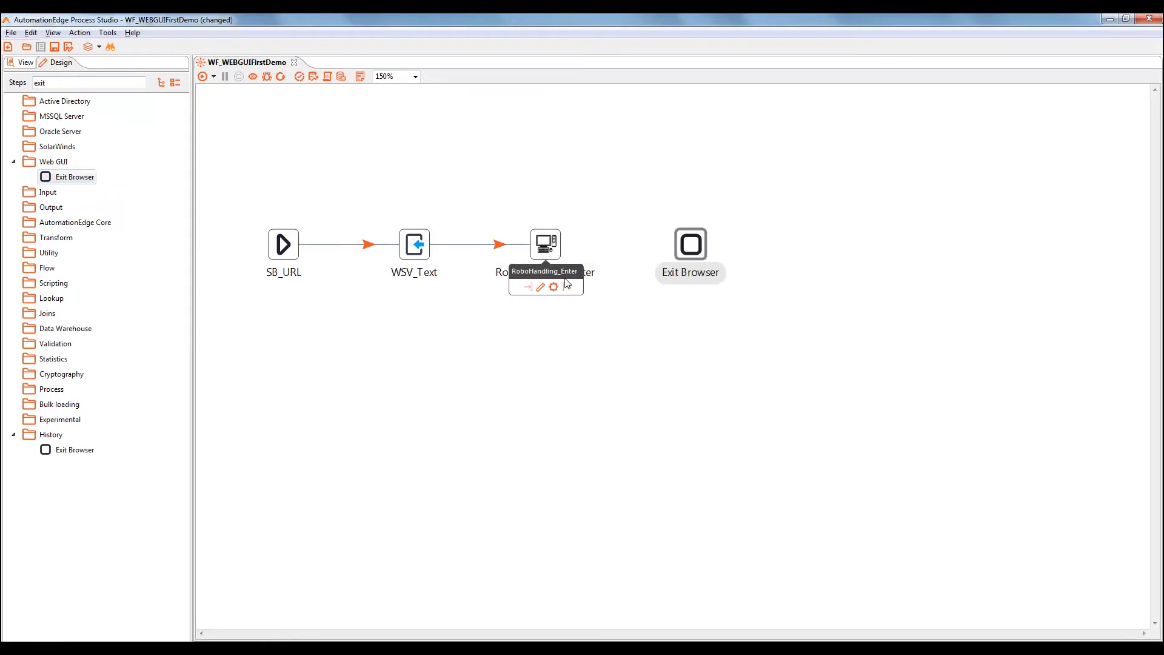
left_click_drag(567, 287, 690, 249)
left_click(693, 251)
double_click(693, 251)
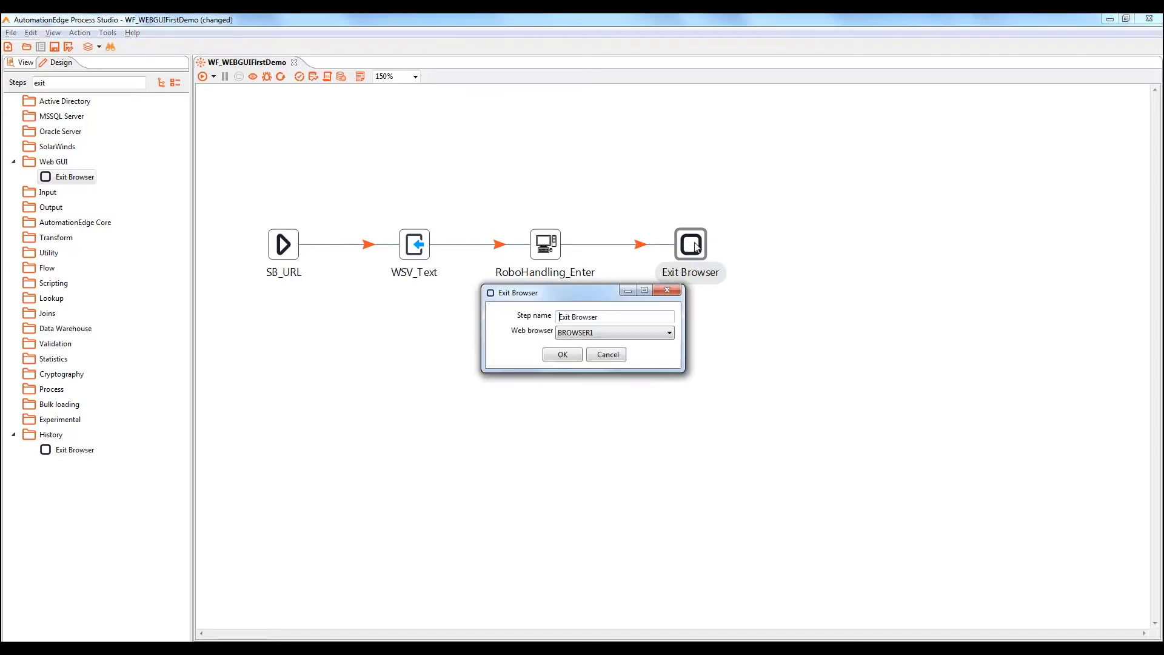
left_click(562, 355)
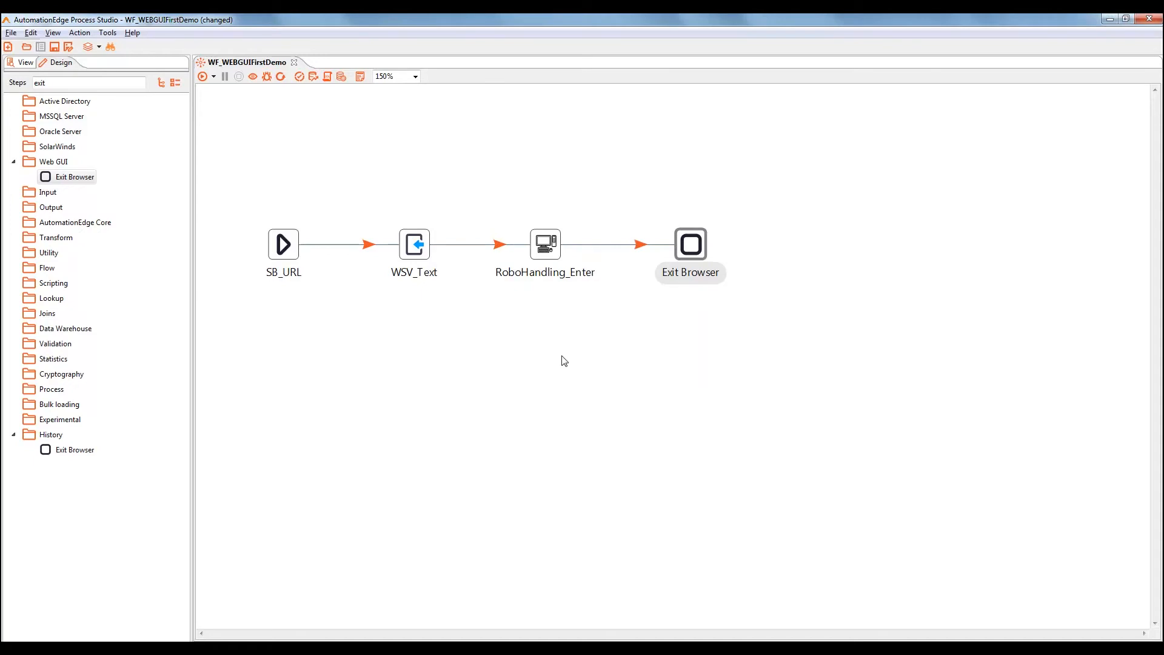
- Save the WF_WEBGUIFirstDemo workflow and run it
key("ctrl+s")
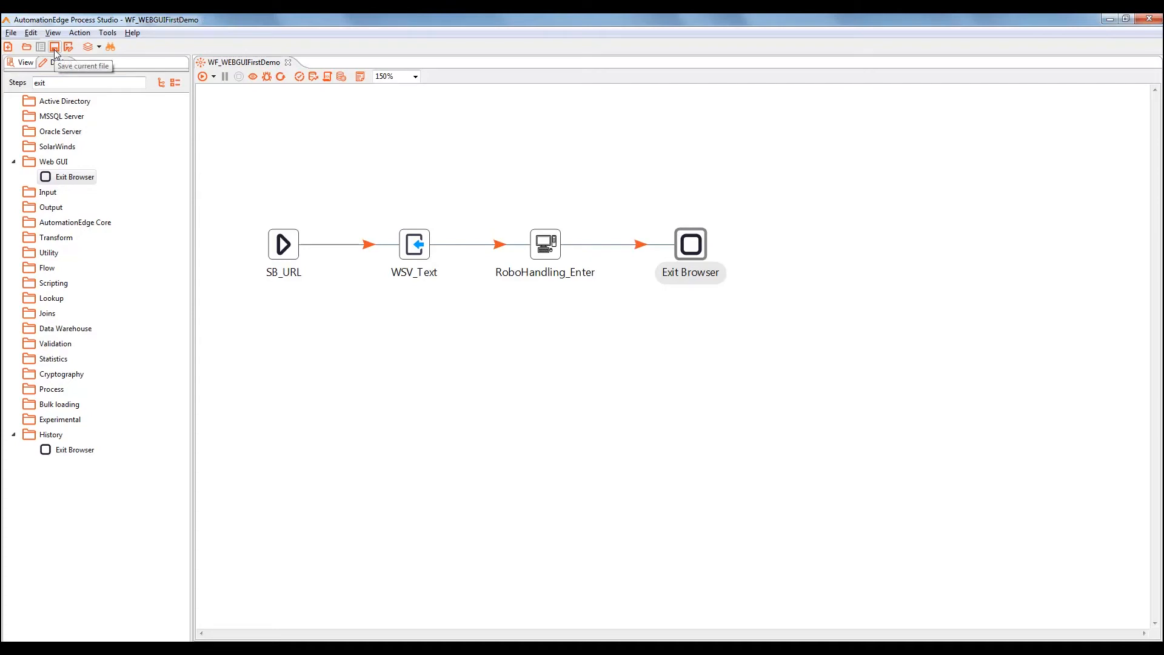
left_click(10, 33)
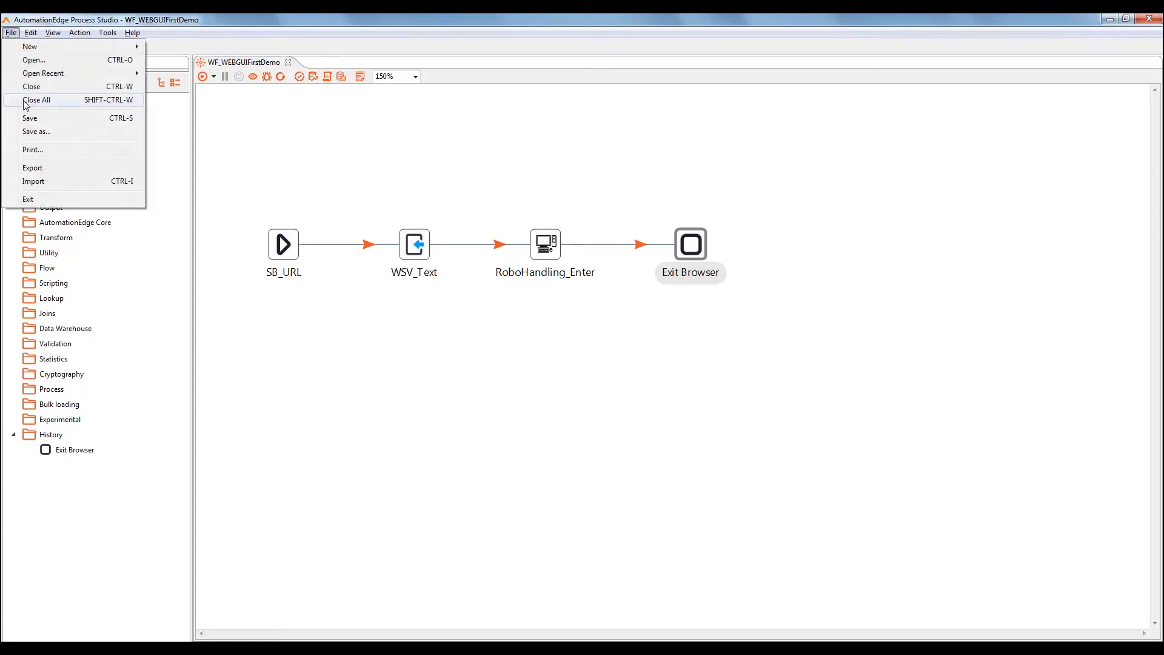
left_click(27, 123)
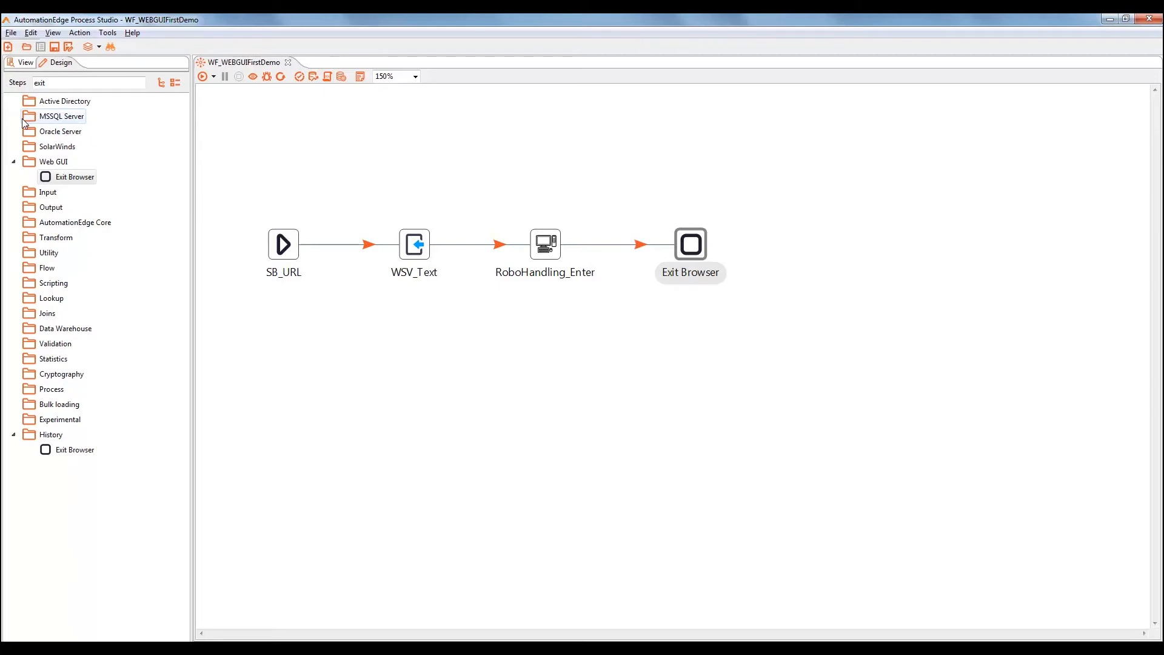
left_click(203, 77)
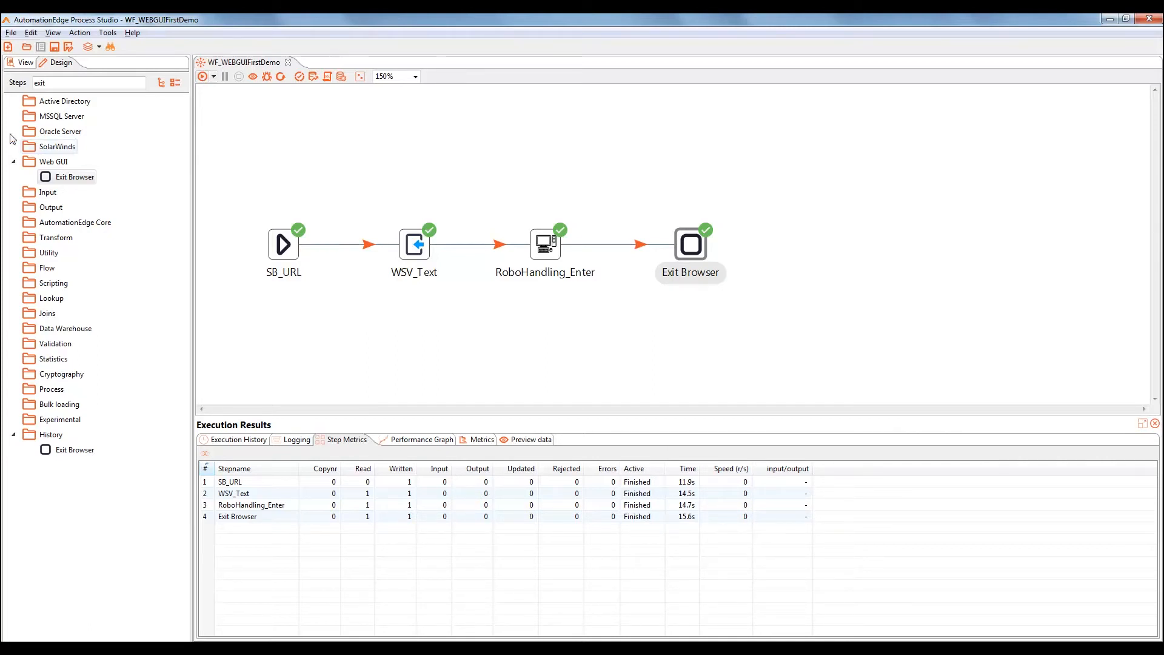
- Insert a Delay row step into the hop between SB_URL and WSV_Text, and place it above the main row
left_click_drag(60, 83, 28, 86)
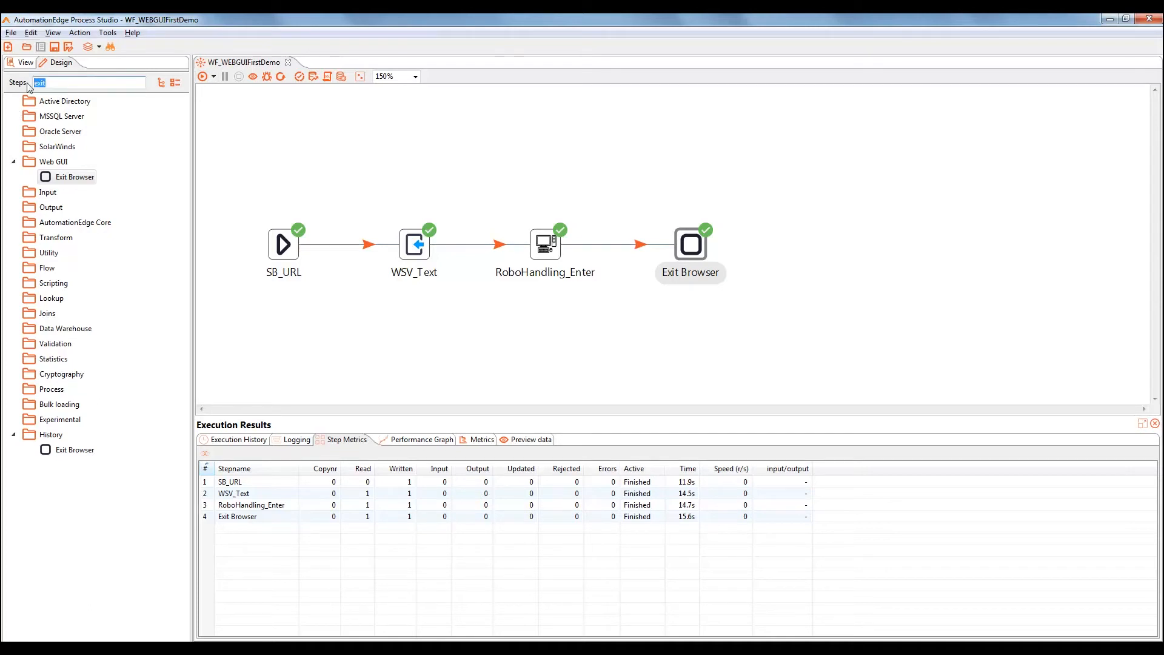
type("delay")
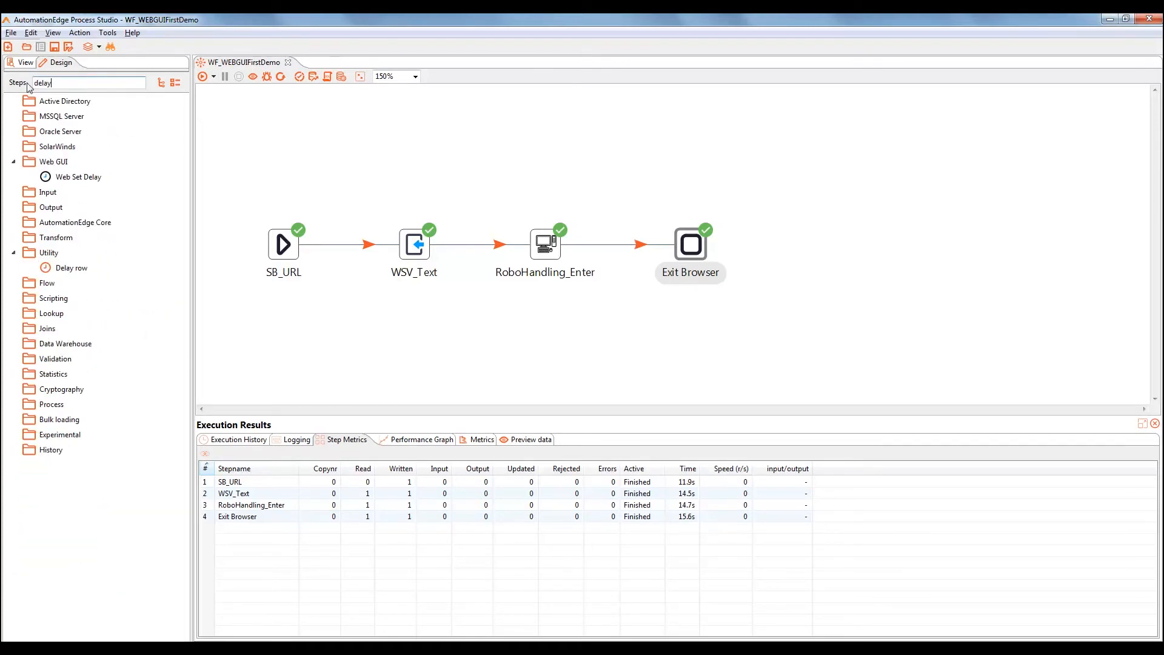
left_click_drag(66, 268, 364, 245)
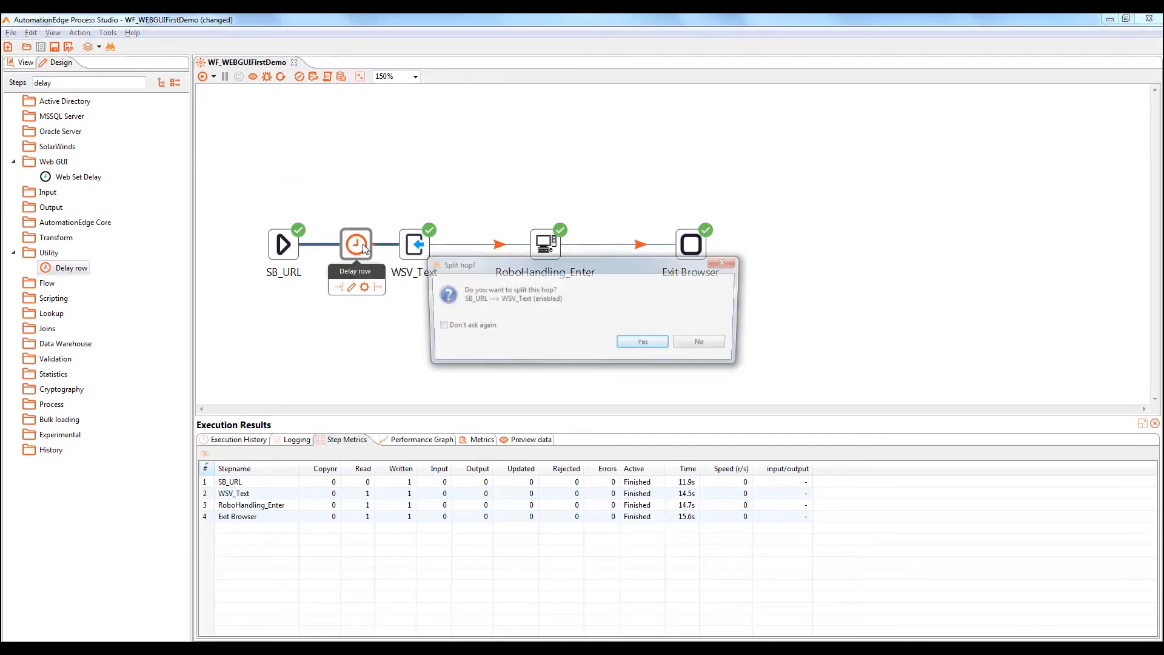
left_click(644, 343)
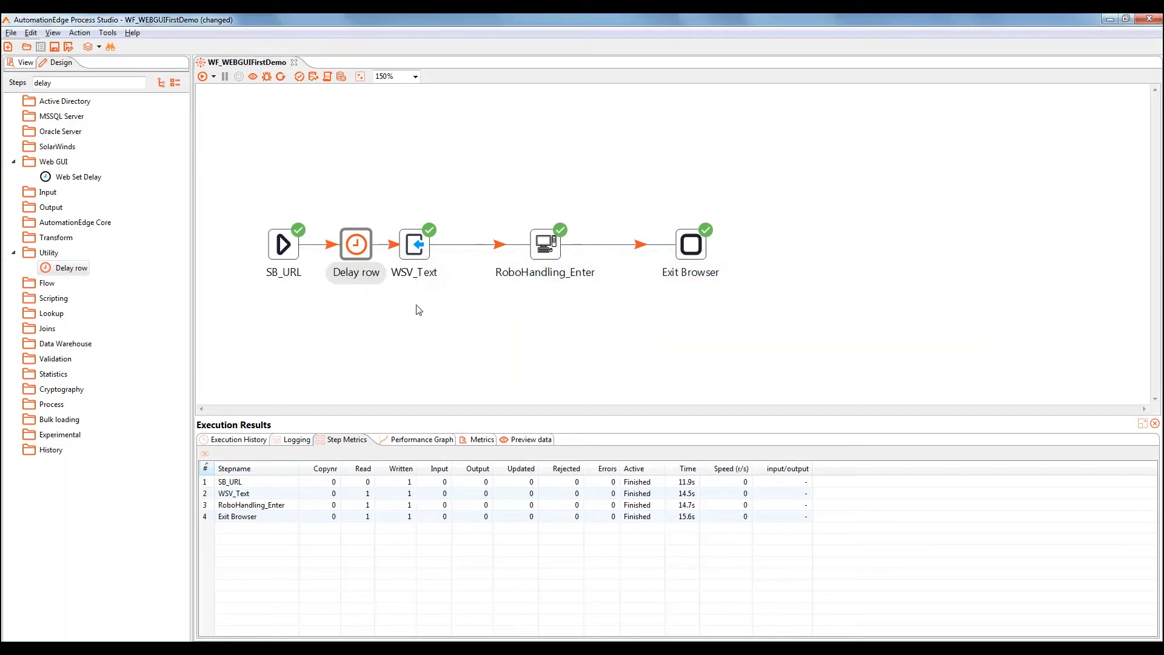
left_click_drag(362, 251, 360, 176)
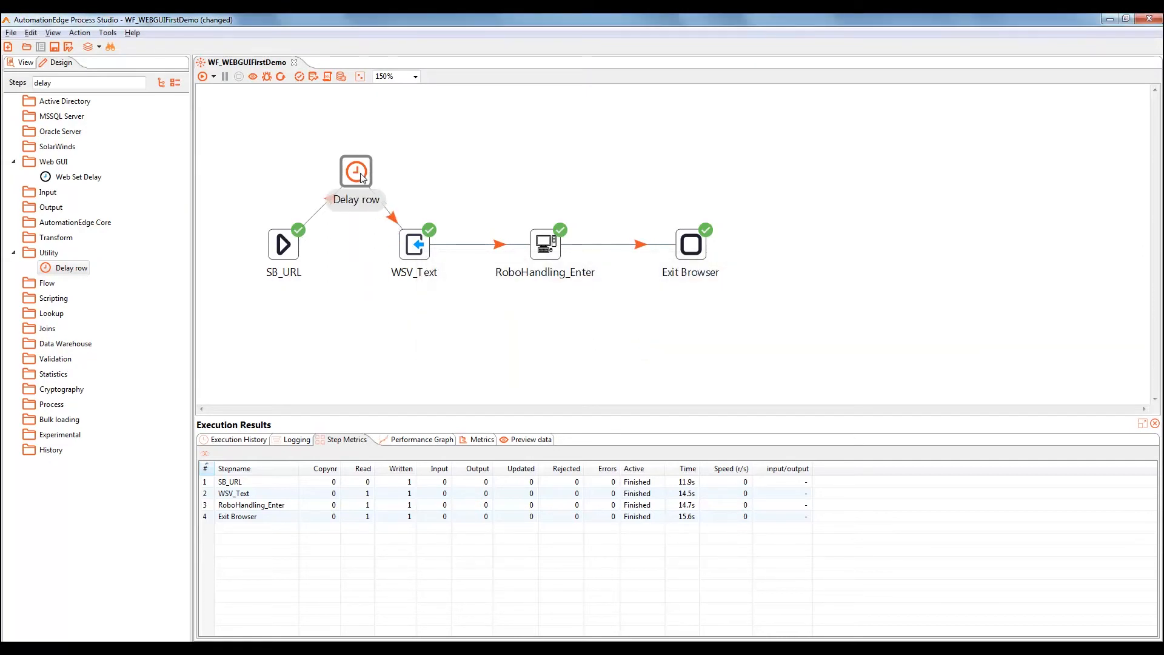
- Name the Delay row step DR and set its timeout to 3 seconds
double_click(360, 176)
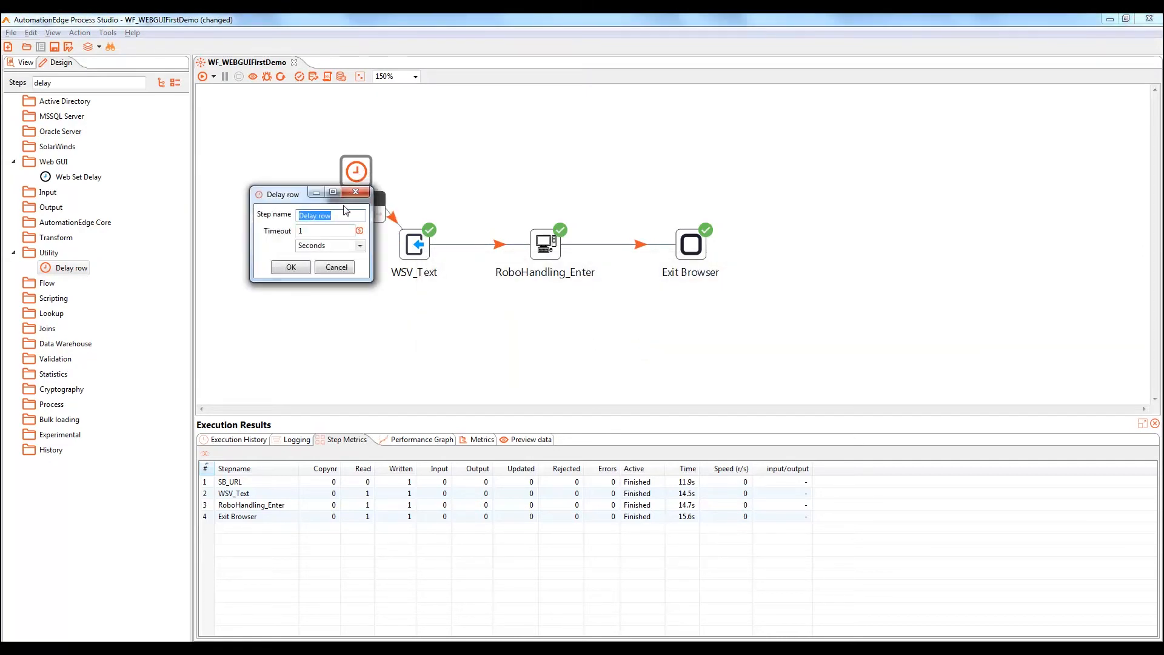
type("DR")
left_click(360, 245)
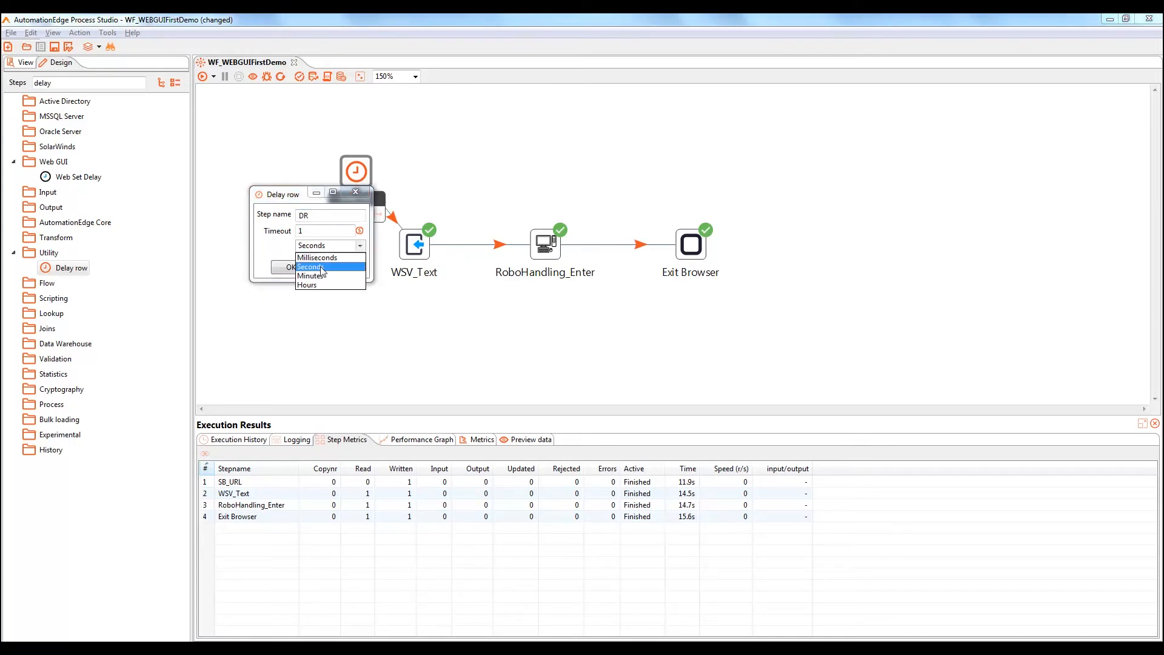
left_click(362, 249)
left_click(360, 246)
left_click(318, 266)
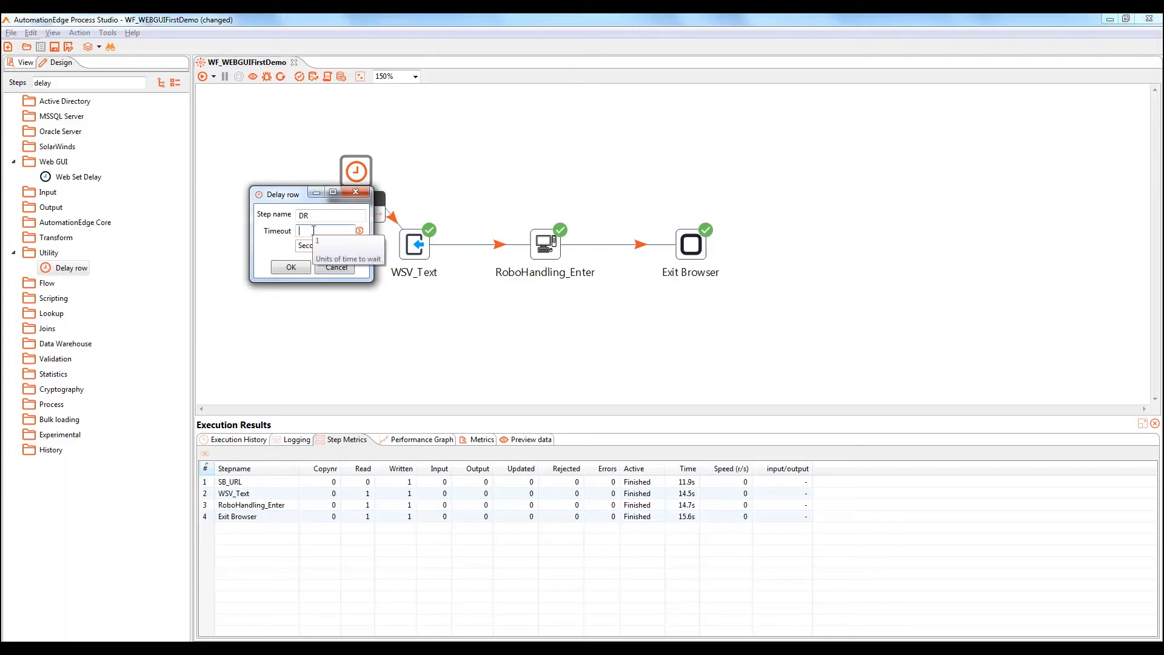
type("3")
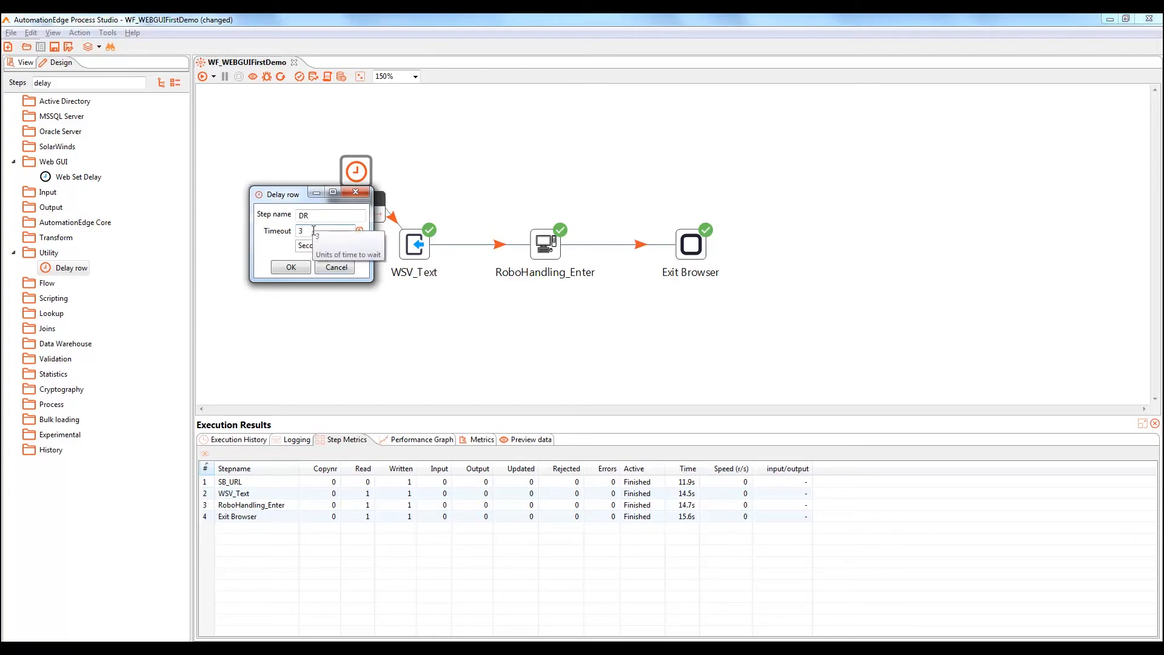
left_click(287, 268)
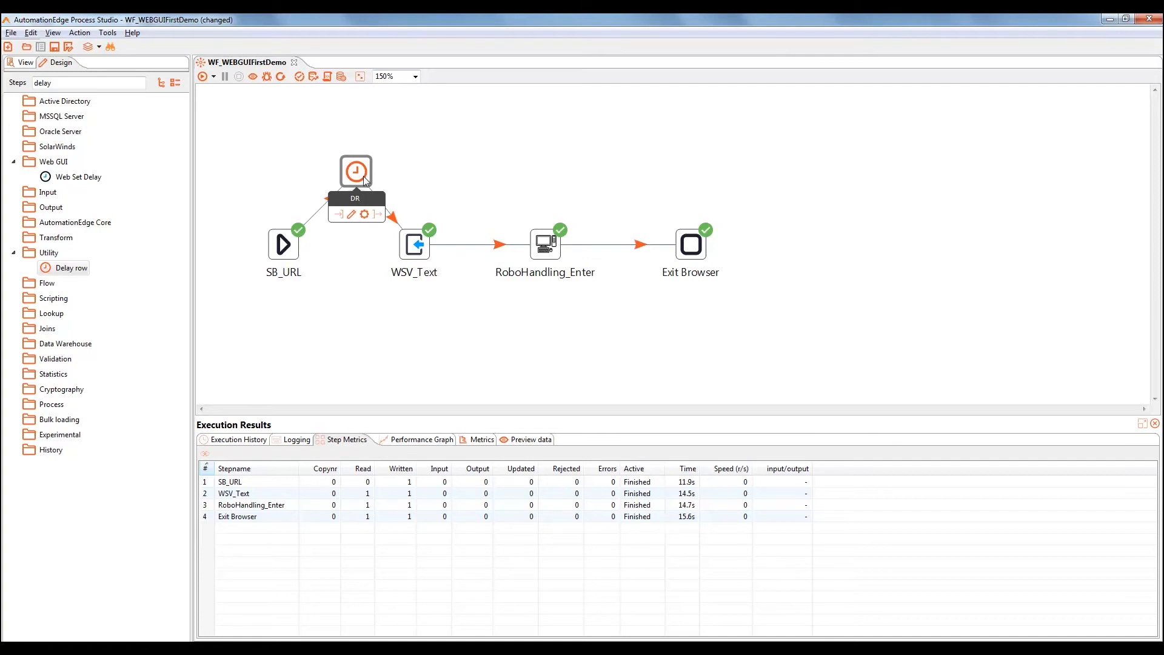
- Paste two copies of the DR step and insert the first into the hop between WSV_Text and RoboHandling_Enter, placed above the main row
key("ctrl+v")
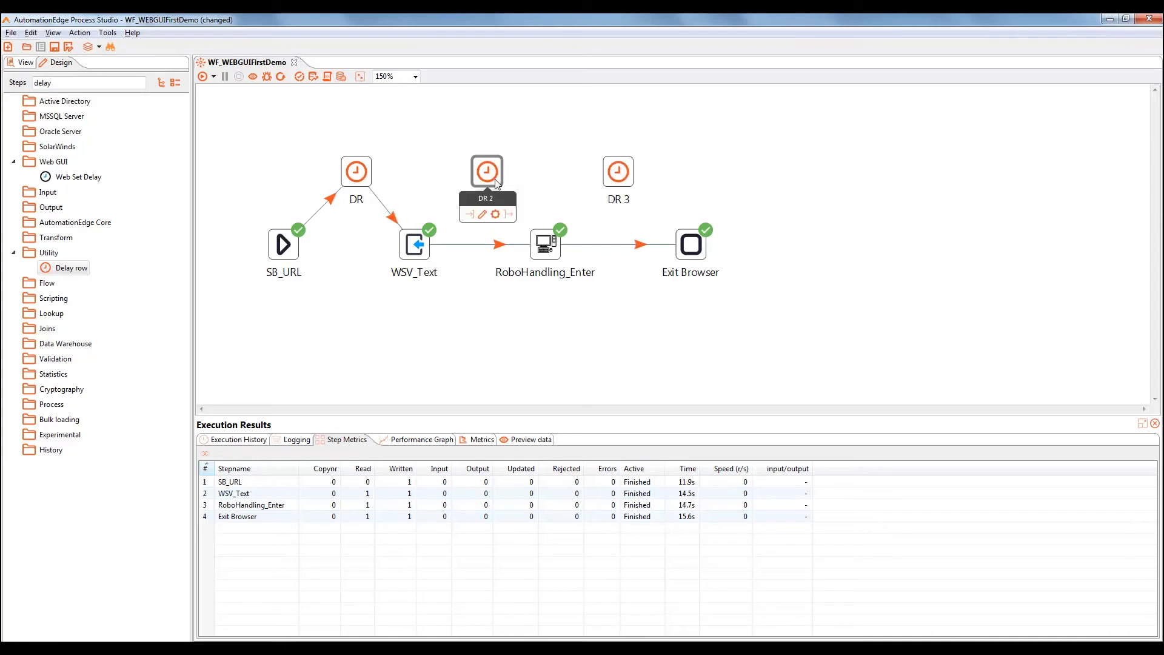
left_click_drag(493, 176, 494, 249)
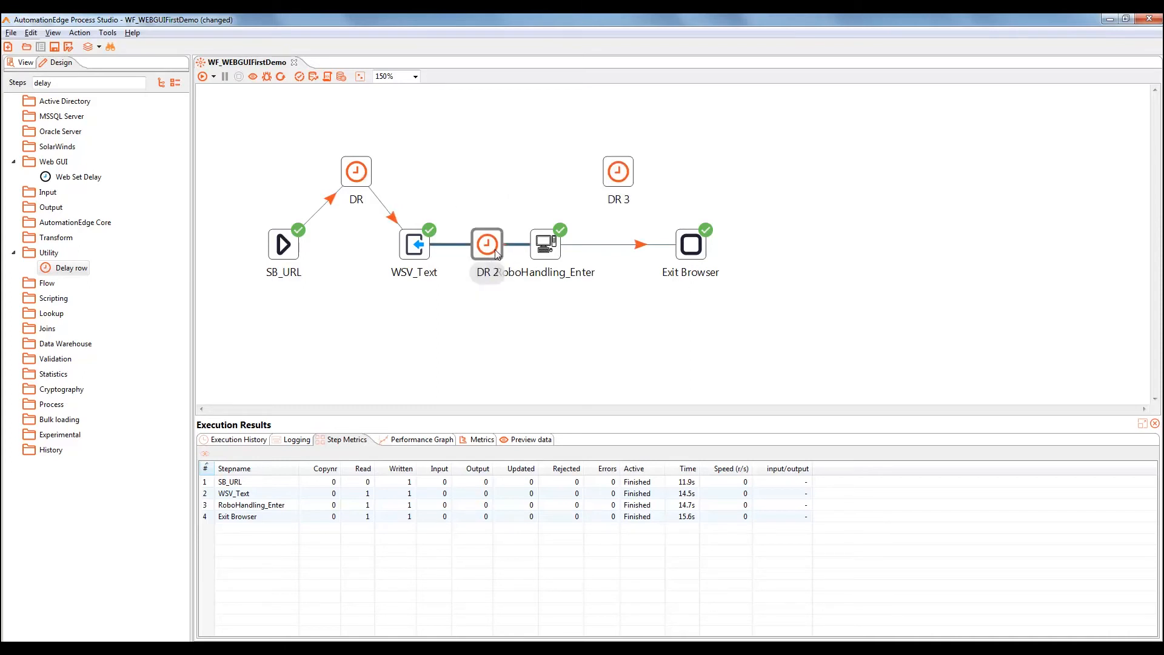
left_click_drag(494, 249, 495, 249)
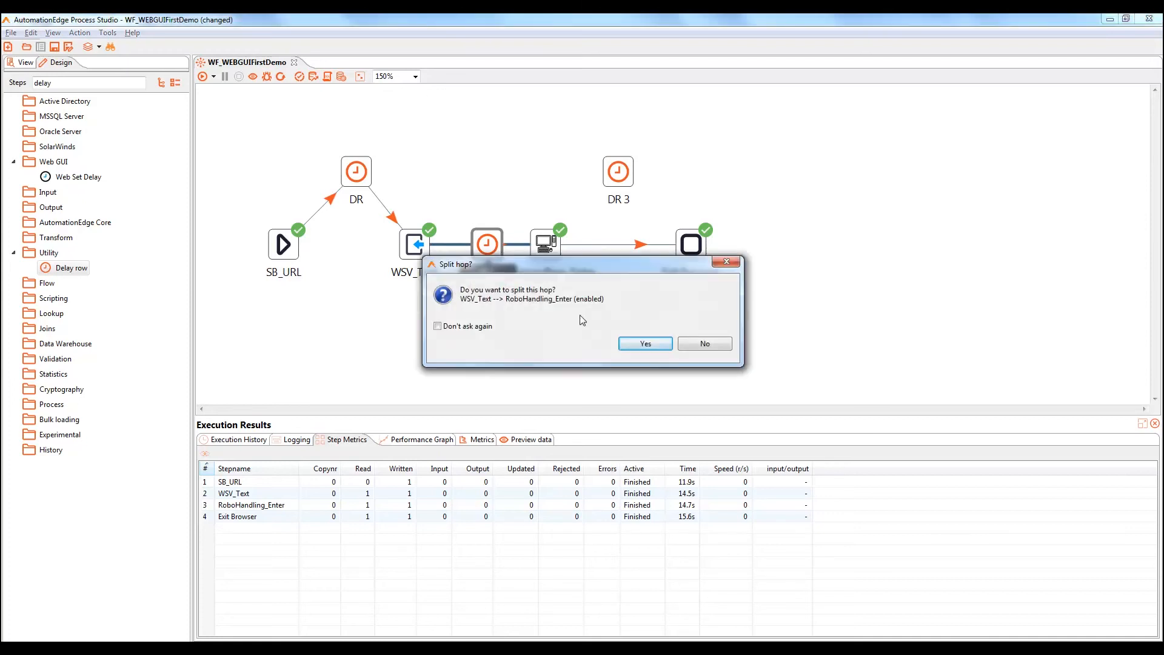
left_click(644, 344)
left_click_drag(498, 251, 500, 180)
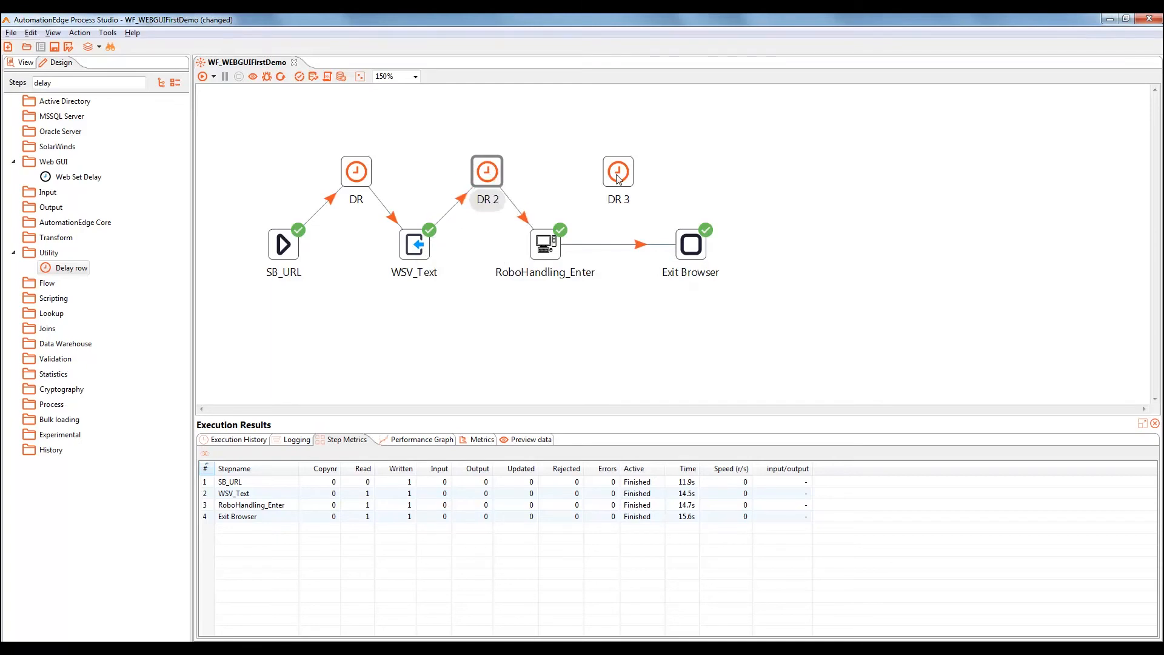
- Insert the remaining delay copy into the hop between RoboHandling_Enter and Exit Browser, placed above the main row
mouse_move(619, 182)
left_mouse_down()
mouse_move(640, 249)
mouse_move(633, 176)
left_mouse_up()
left_click(632, 342)
mouse_move(632, 176)
- Save the workflow with its three delay steps and run it twice
key("ctrl+s")
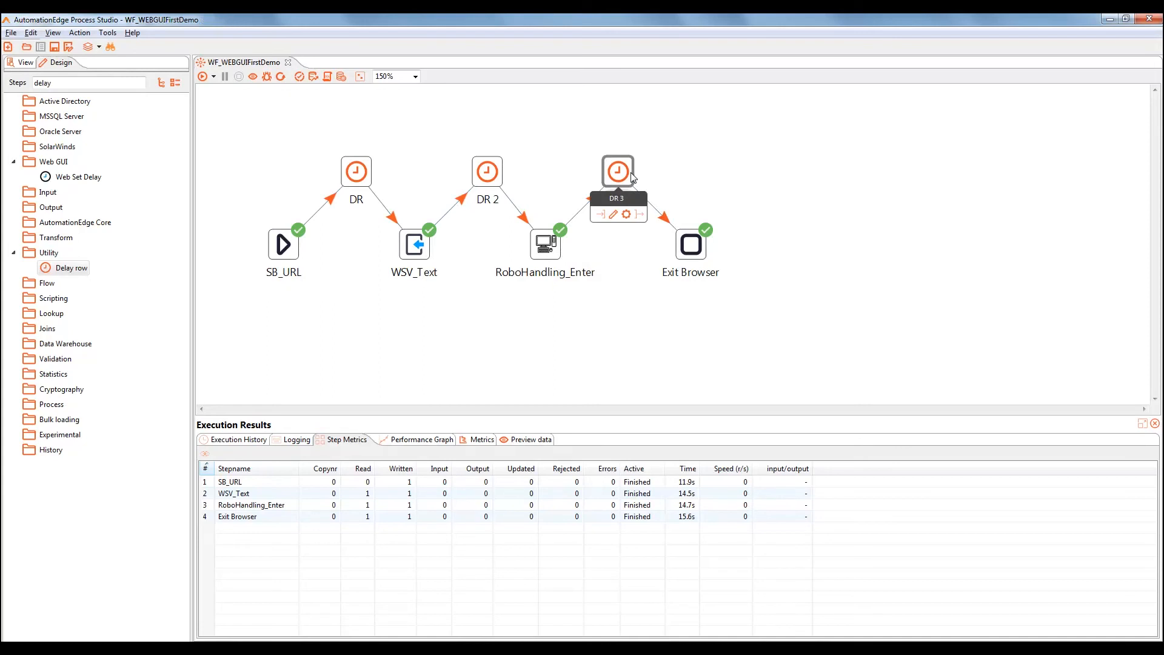
left_click(203, 77)
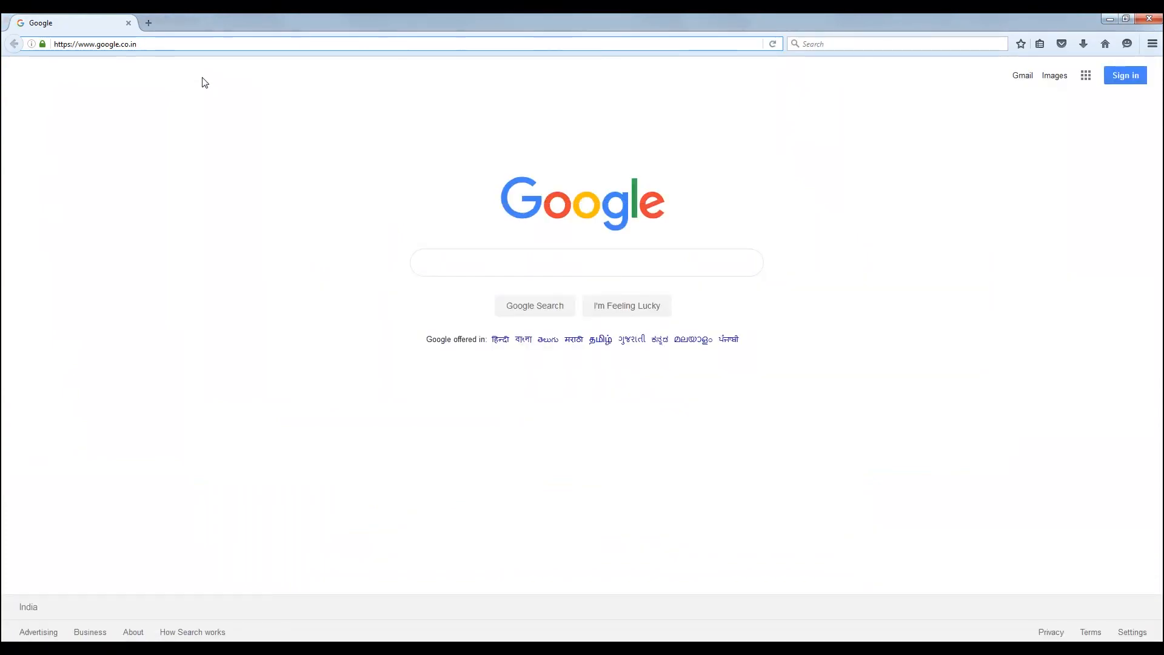
type("AutomationEdge")
key("Return")
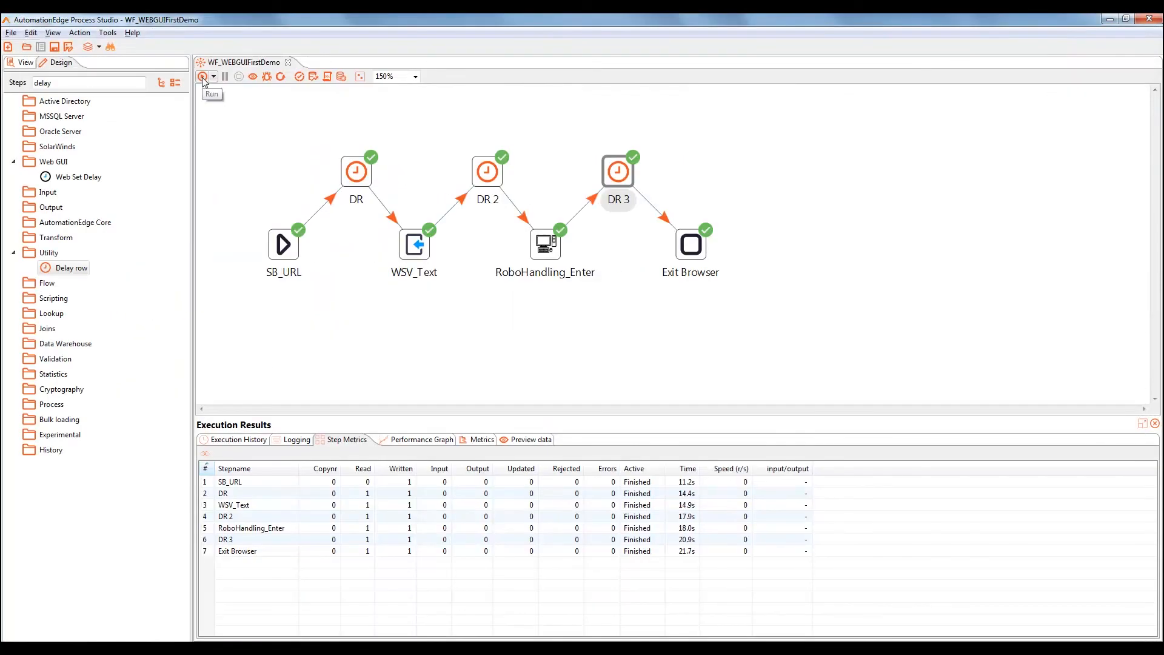
left_click(204, 76)
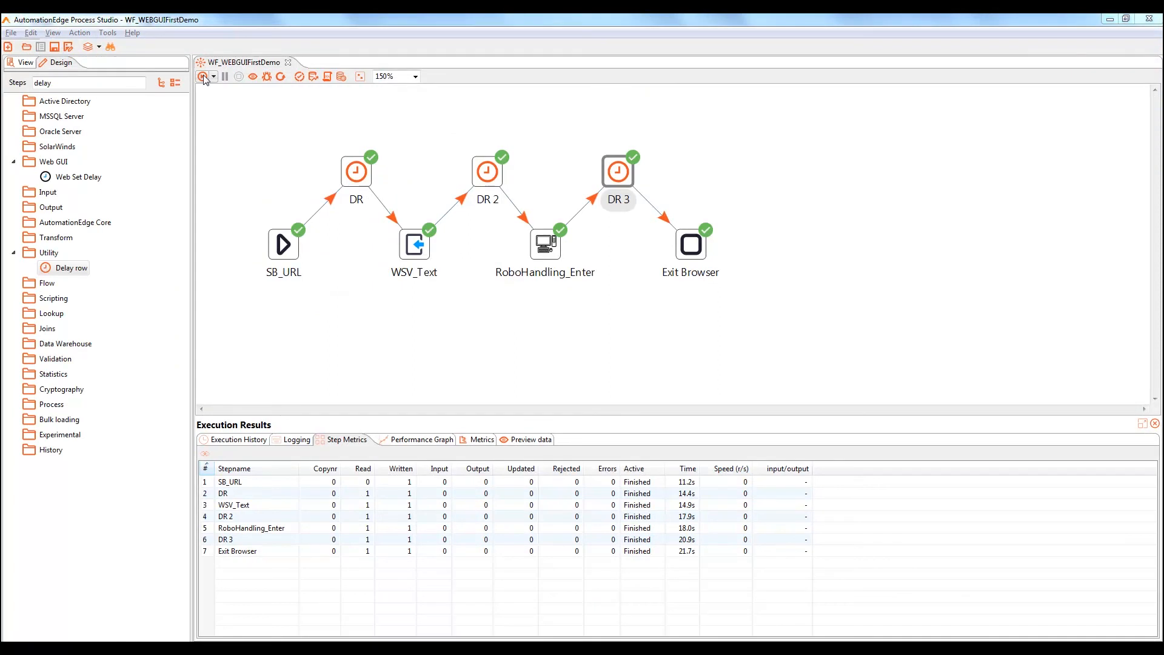